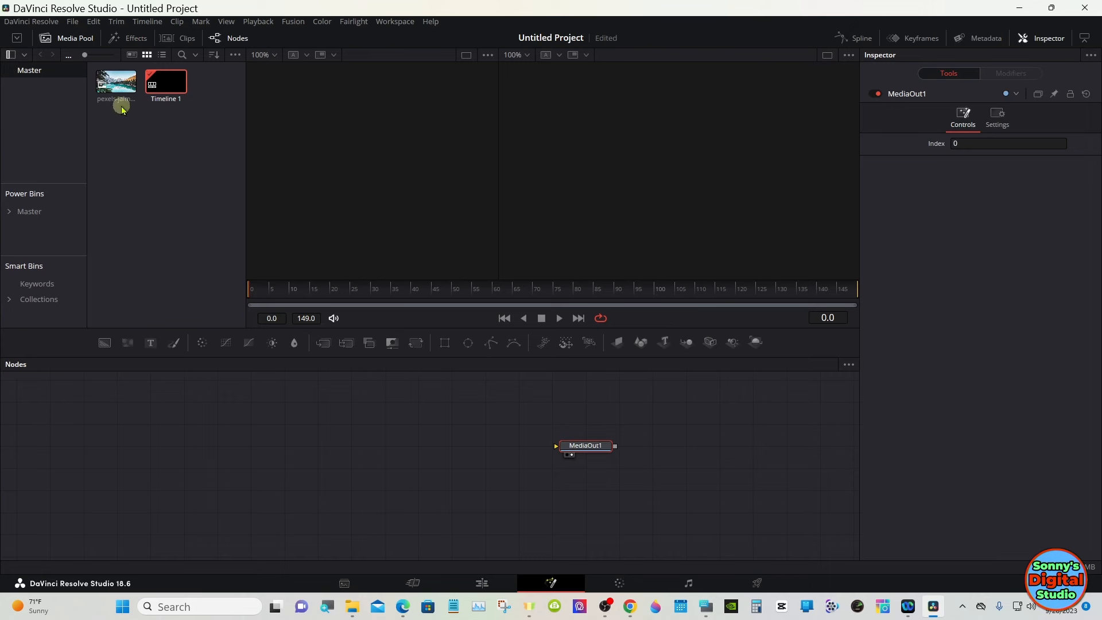
Step: Add the mountain lake image to the node graph connected to MediaOut1, and display MediaIn1 in the empty first viewer
{"action": "left_click_drag", "start_coordinate": [115, 86], "coordinate": [568, 446]}
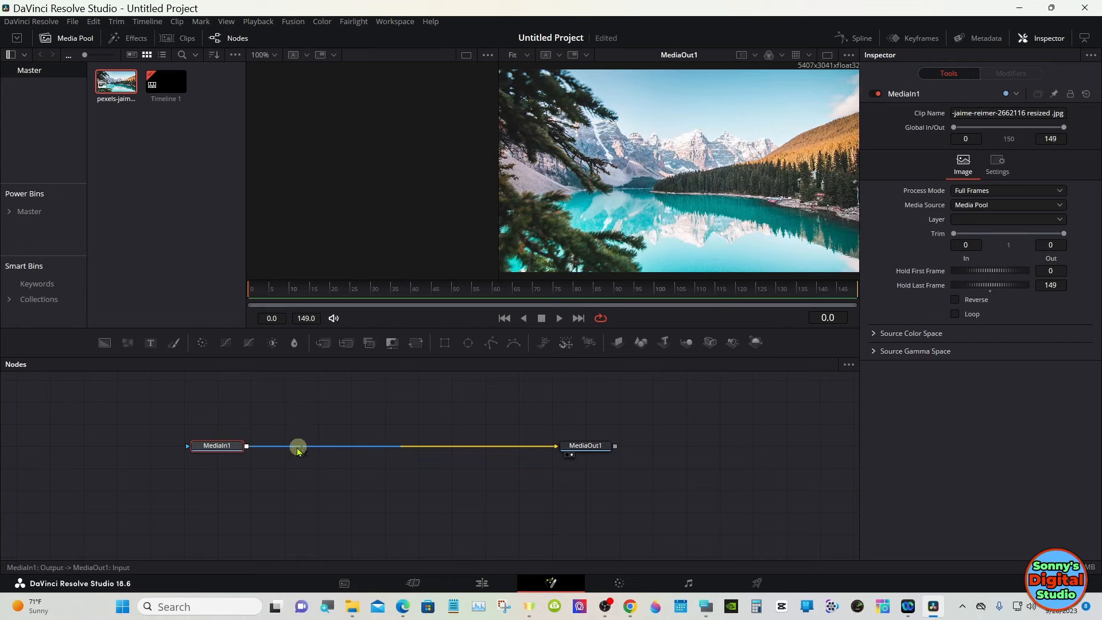
{"action": "left_click", "coordinate": [198, 454]}
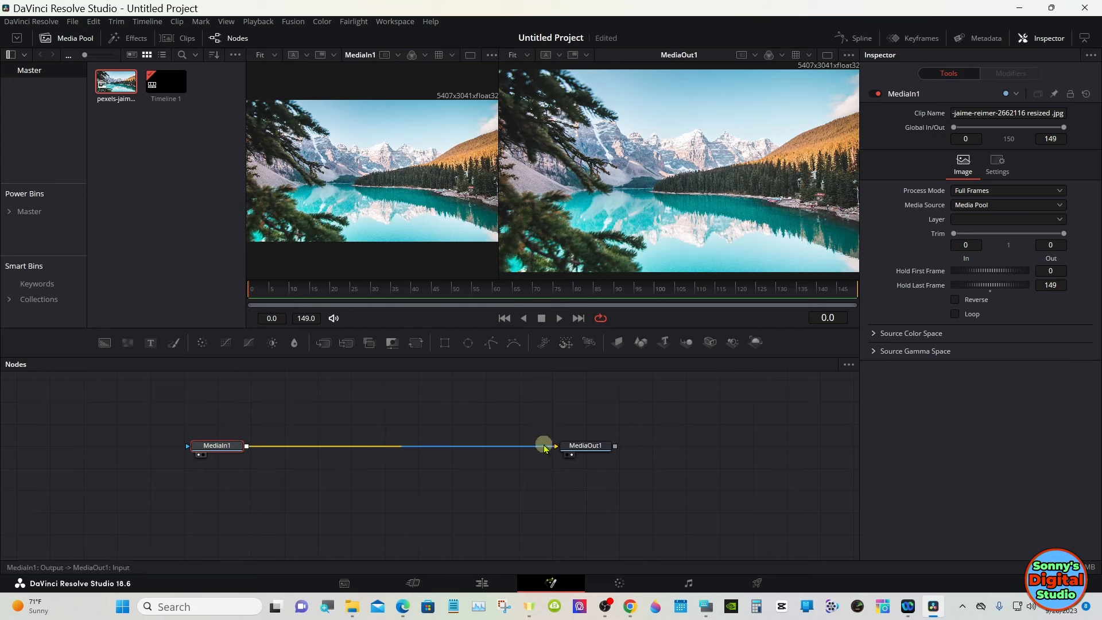
Step: Move MediaOut1 well away from MediaIn1 and disconnect the two nodes to make room for a 3D node chain
{"action": "left_click_drag", "start_coordinate": [574, 445], "coordinate": [740, 447]}
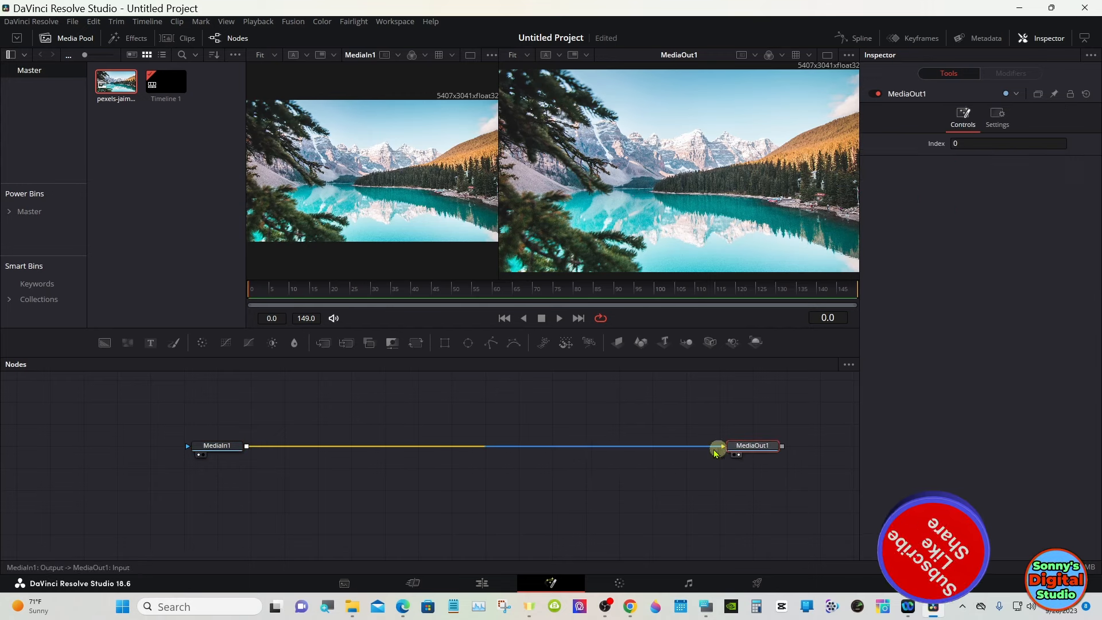
{"action": "left_click", "coordinate": [230, 446]}
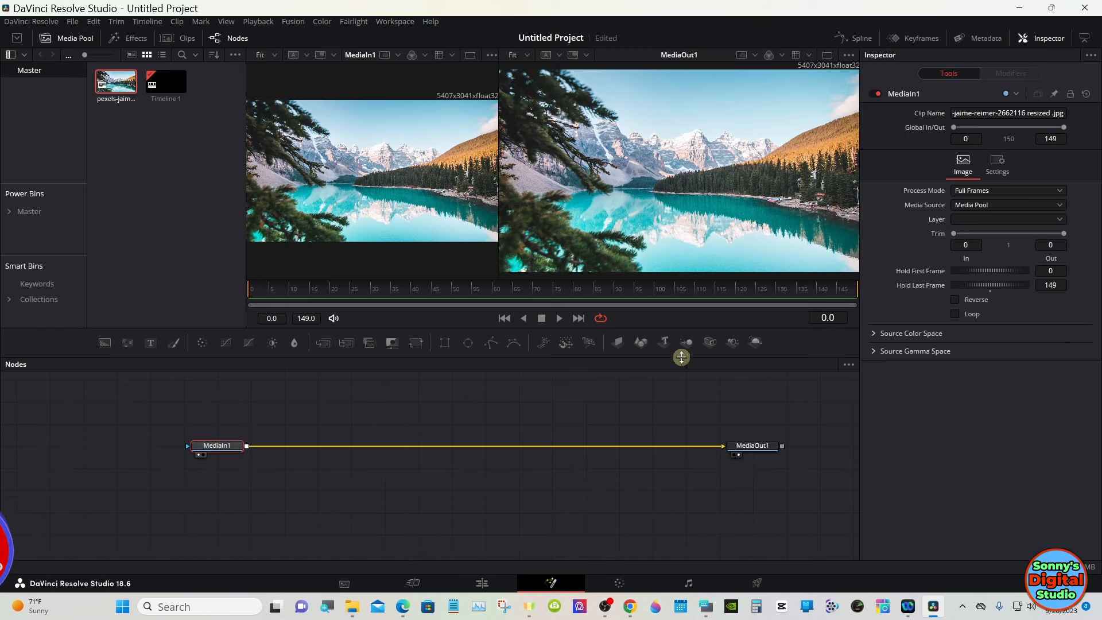
{"action": "left_click_drag", "start_coordinate": [702, 446], "coordinate": [755, 489]}
{"action": "left_click", "coordinate": [754, 489]}
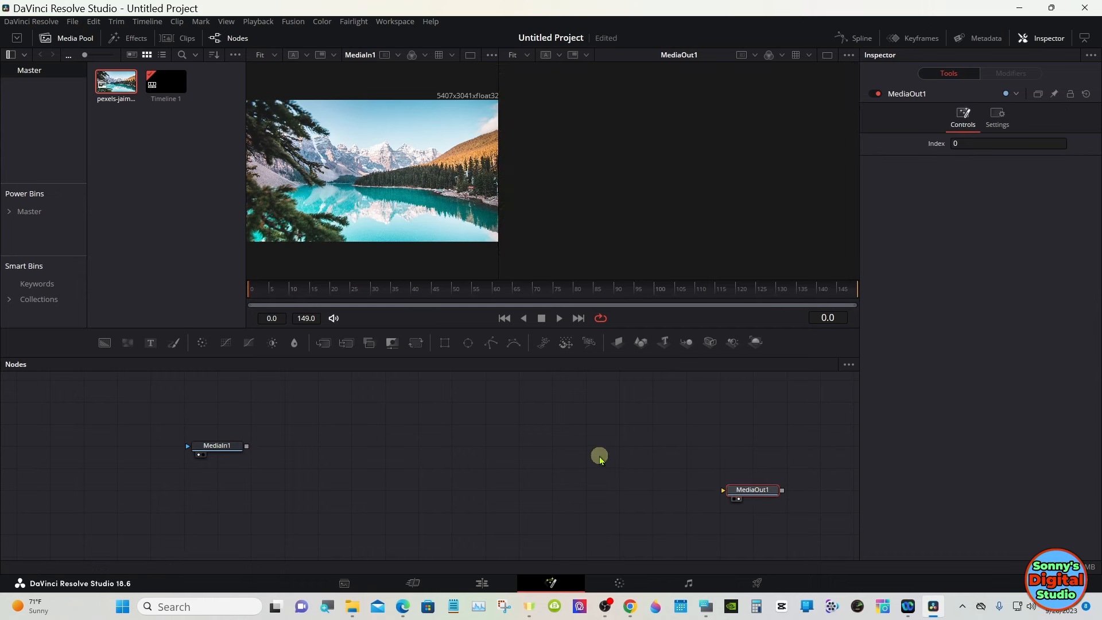
Step: Build a 3D chain from MediaIn1: Image Plane 3D into Merge 3D, with Text 3D and Camera 3D feeding the merge, and Renderer 3D after it
{"action": "left_click", "coordinate": [237, 451]}
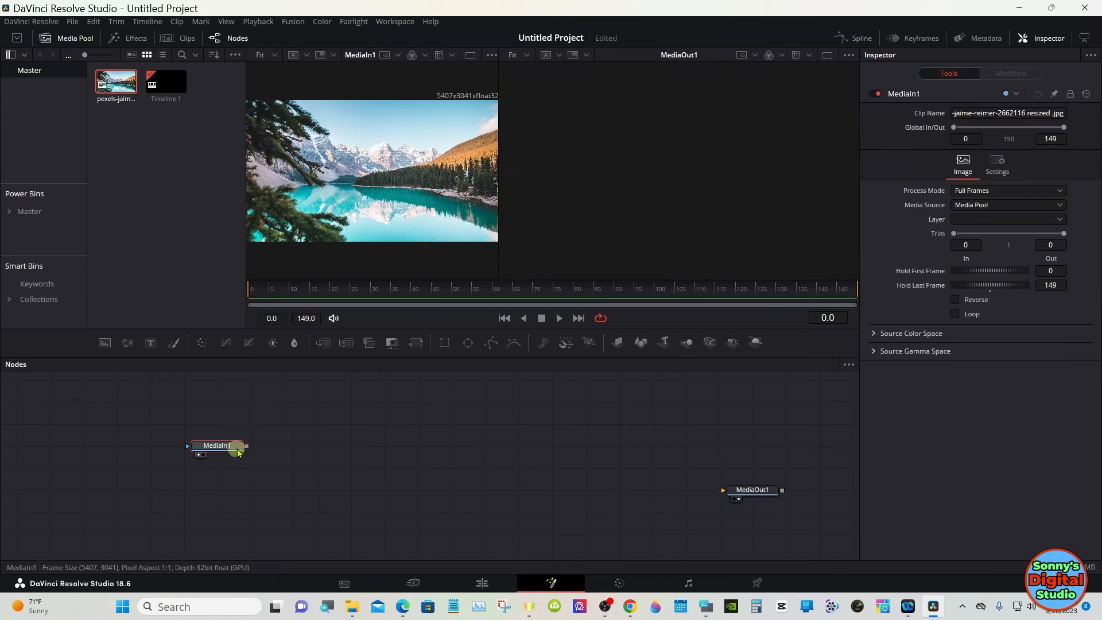
{"action": "left_click", "coordinate": [620, 343]}
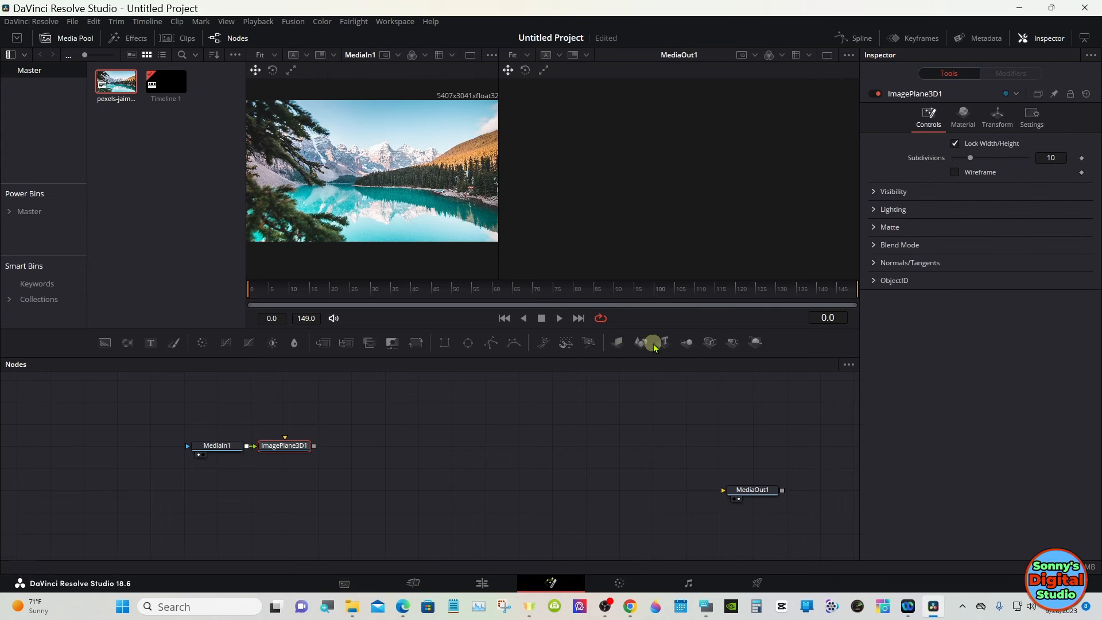
{"action": "left_click", "coordinate": [687, 343]}
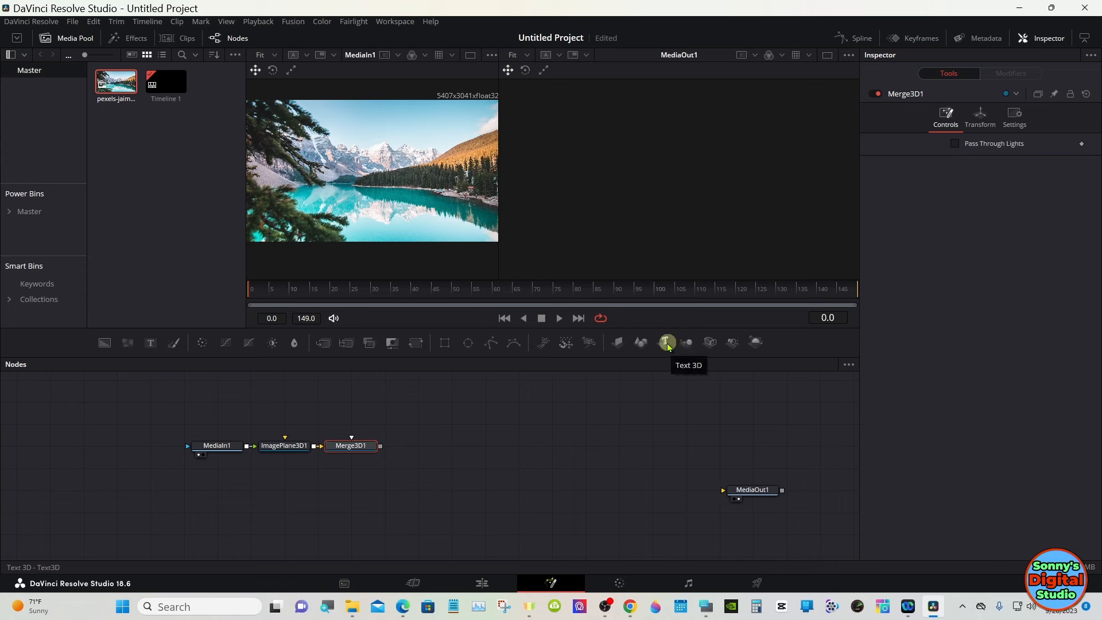
{"action": "left_click", "coordinate": [665, 343]}
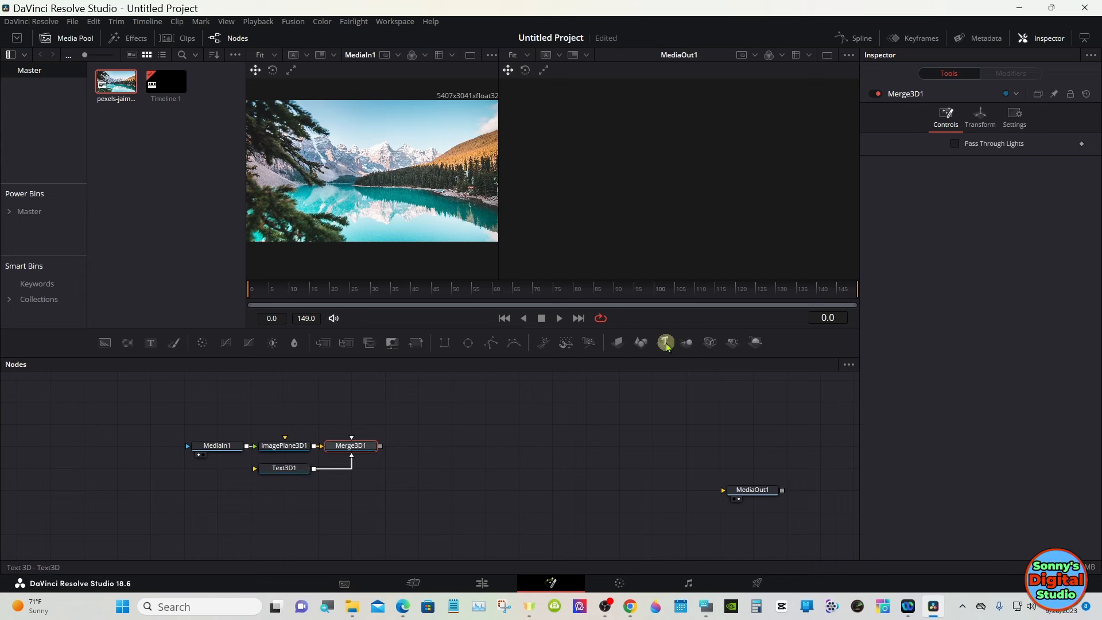
{"action": "left_click", "coordinate": [709, 343]}
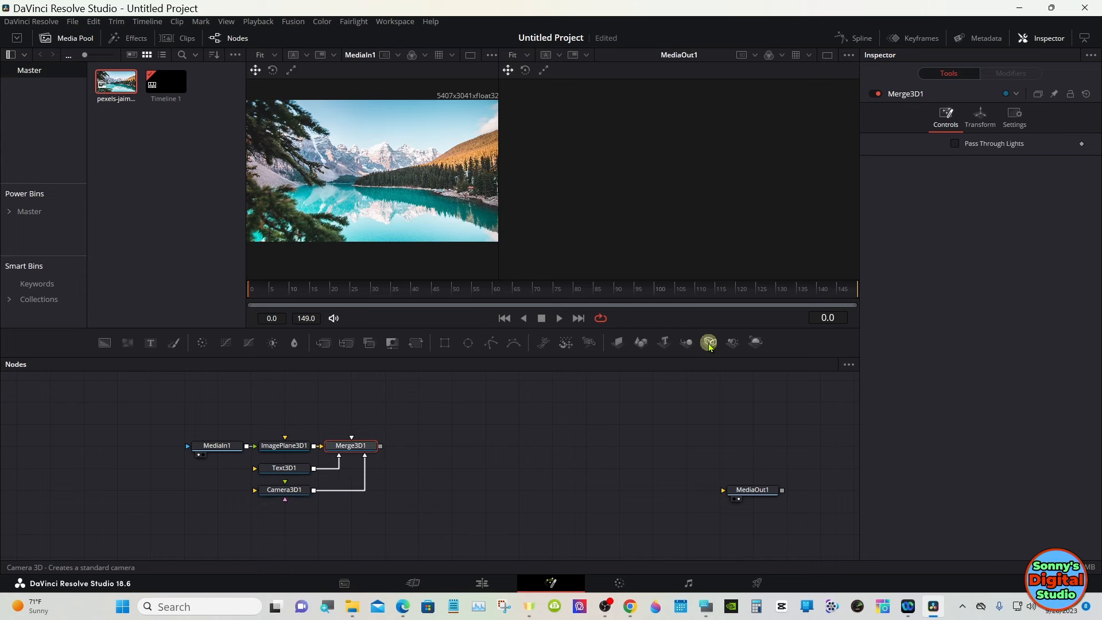
{"action": "left_click", "coordinate": [756, 342]}
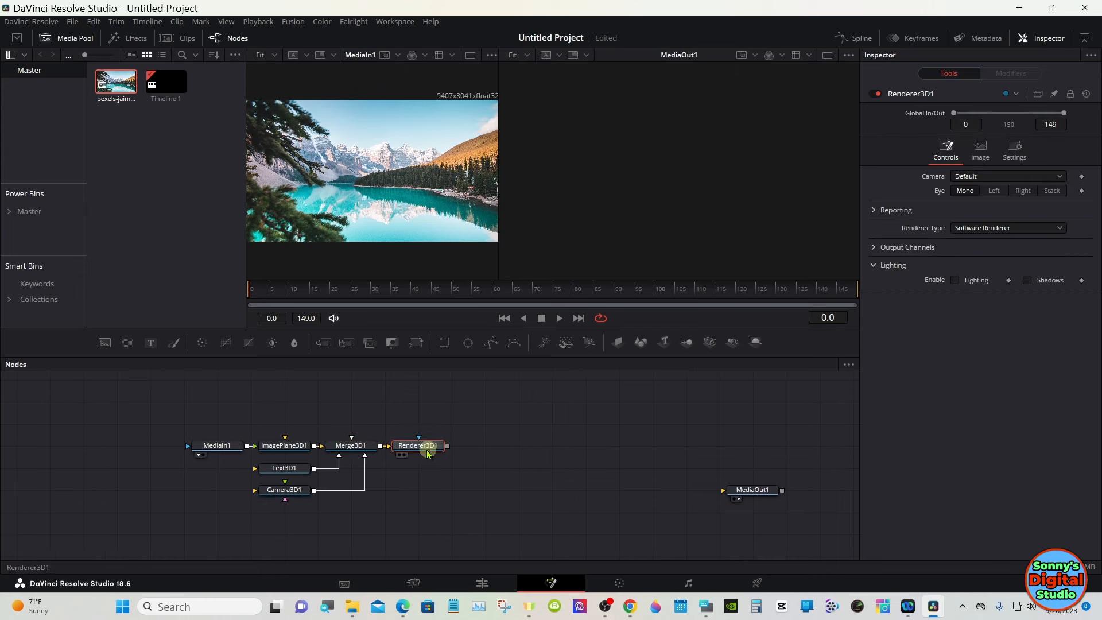
Step: Display Renderer3D1 in the second viewer and Merge3D1 in the first viewer, and widen the first viewer
{"action": "left_click", "coordinate": [402, 455]}
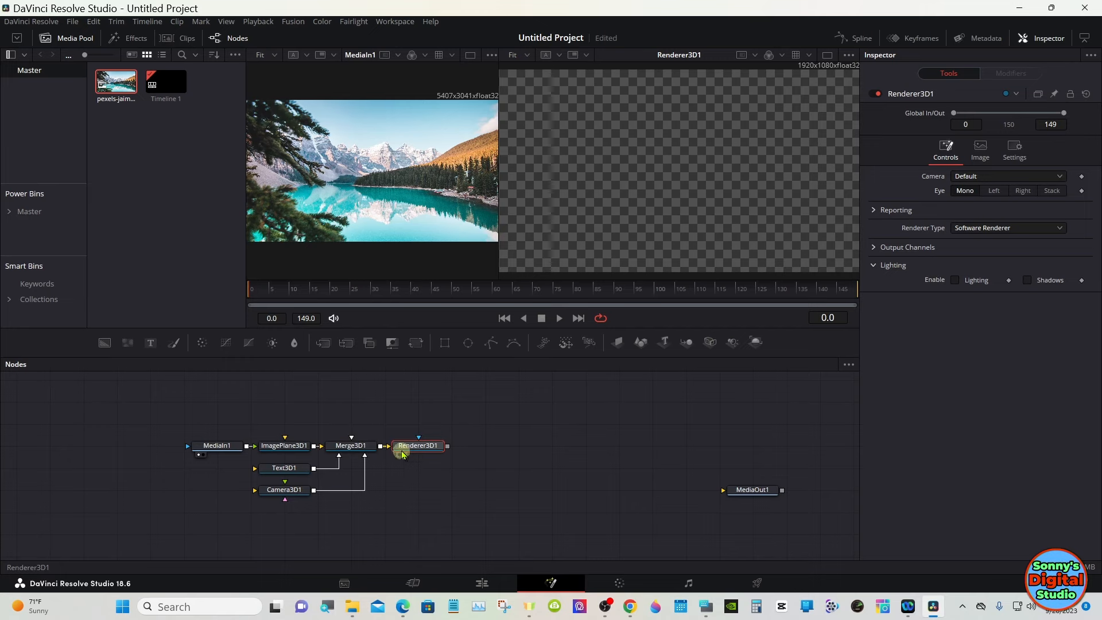
{"action": "left_click_drag", "start_coordinate": [497, 222], "coordinate": [549, 239]}
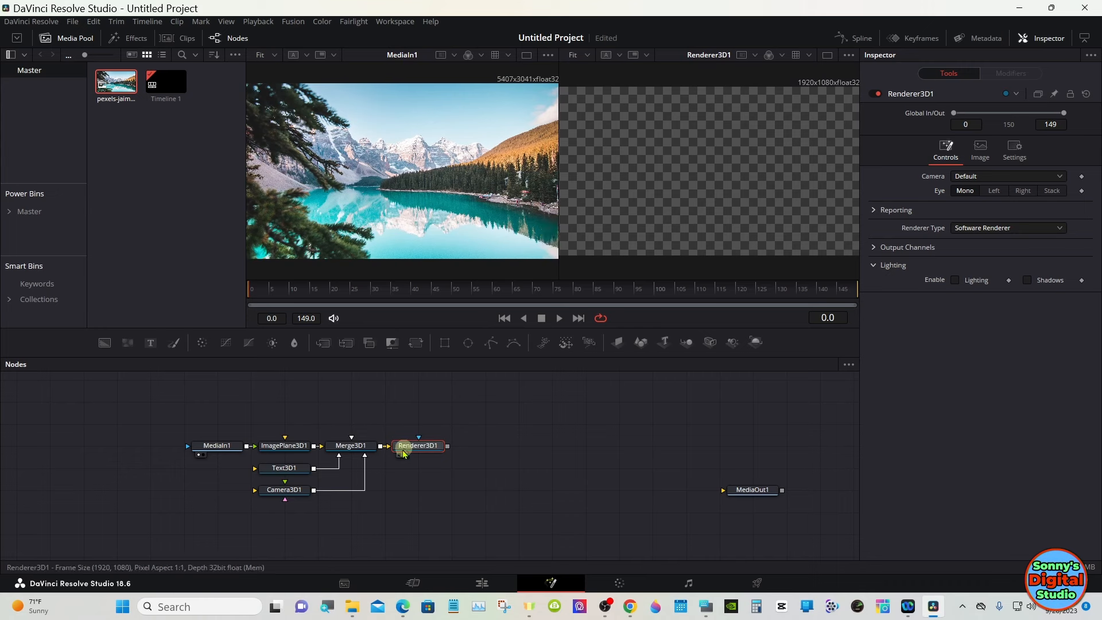
{"action": "left_click_drag", "start_coordinate": [349, 445], "coordinate": [354, 211]}
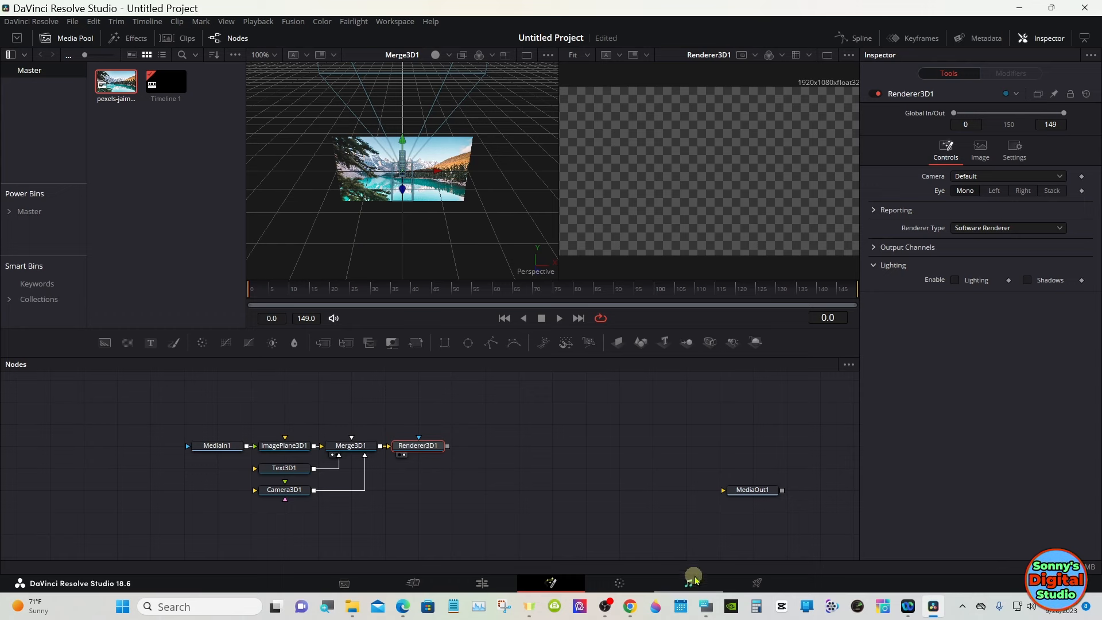
Step: Open the On-Screen Keyboard and turn the Merge3D1 scene to a side view of the camera and image plane
{"action": "left_click", "coordinate": [706, 607]}
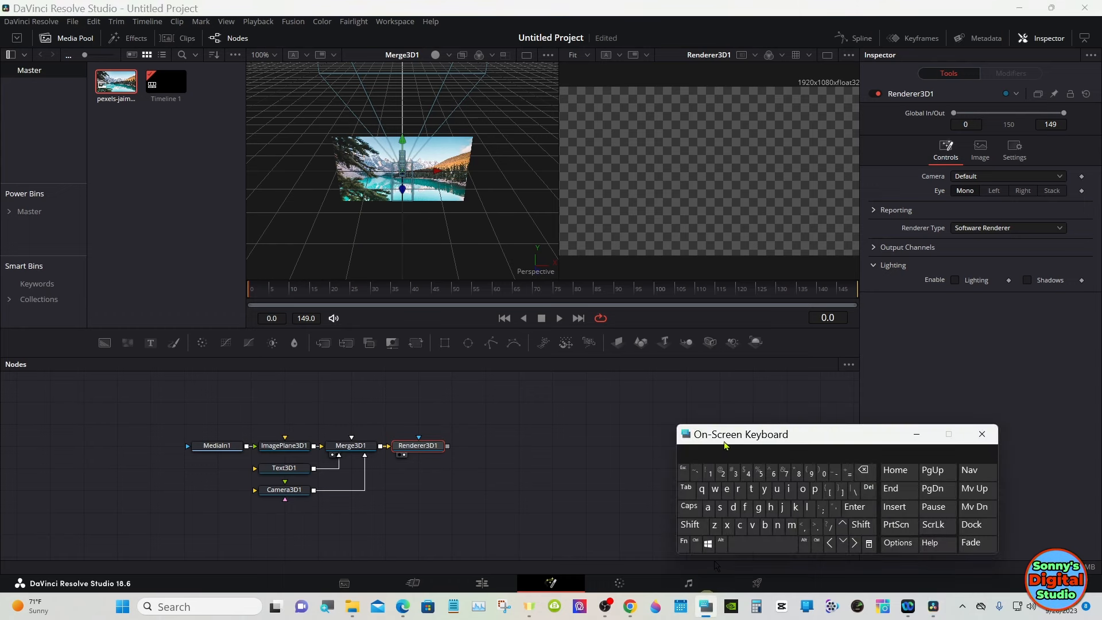
{"action": "left_click_drag", "start_coordinate": [725, 446], "coordinate": [793, 443]}
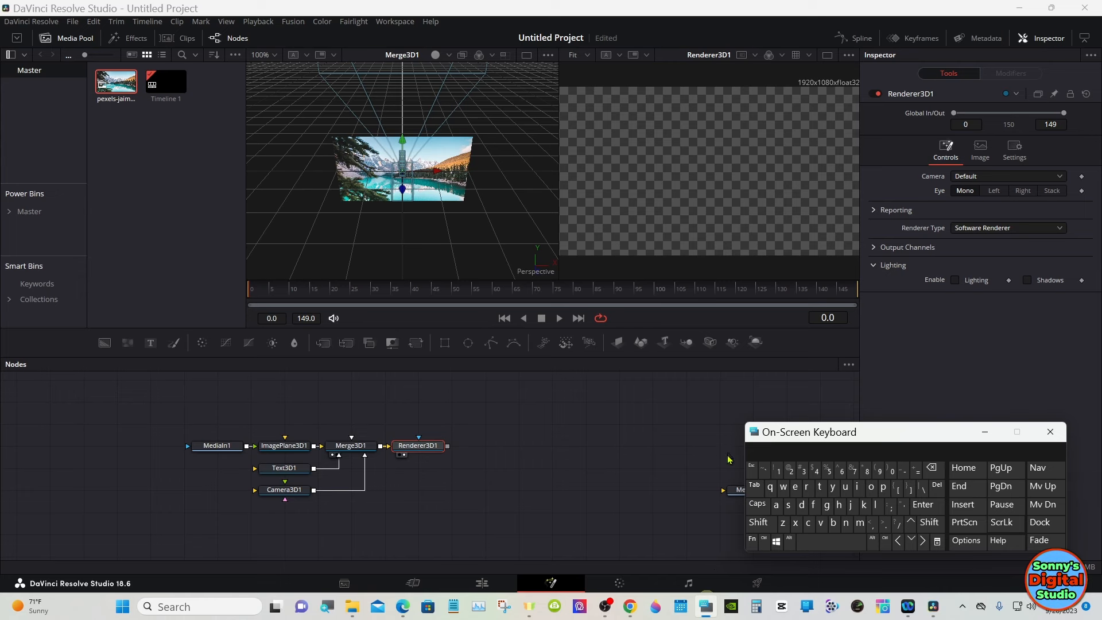
{"action": "left_click", "coordinate": [705, 523]}
{"action": "left_click", "coordinate": [759, 523]}
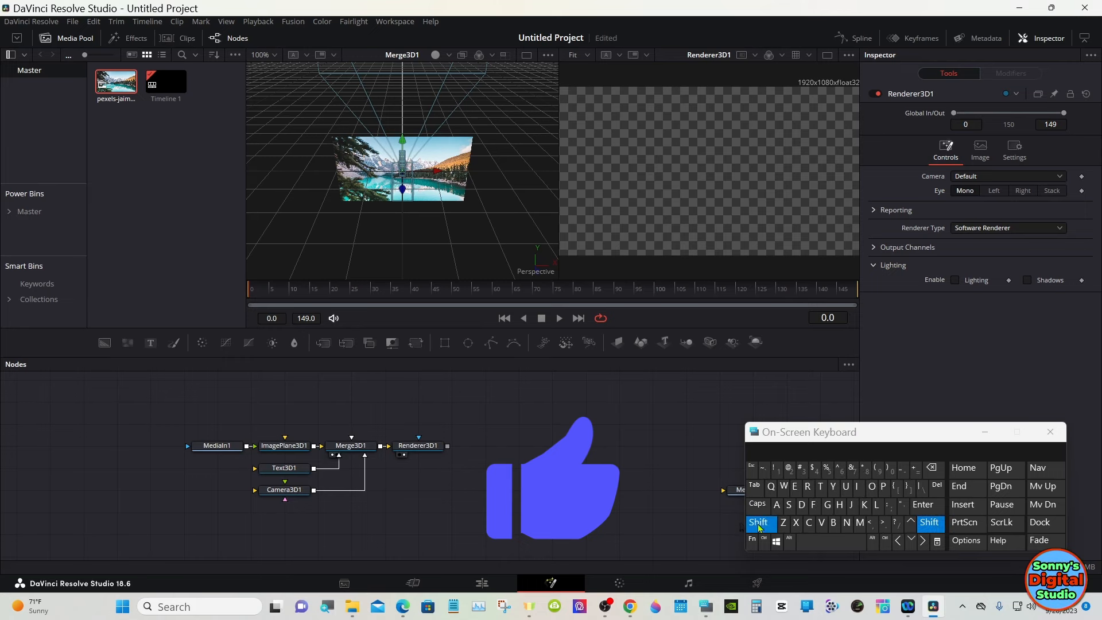
{"action": "left_click_drag", "start_coordinate": [459, 251], "coordinate": [230, 189]}
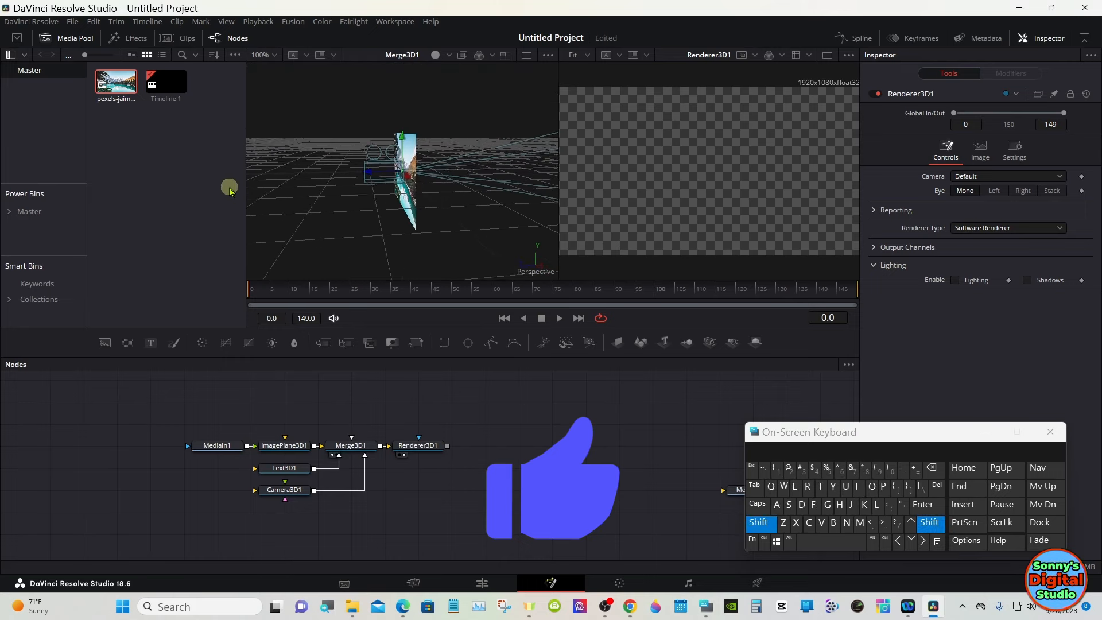
{"action": "left_click", "coordinate": [755, 524]}
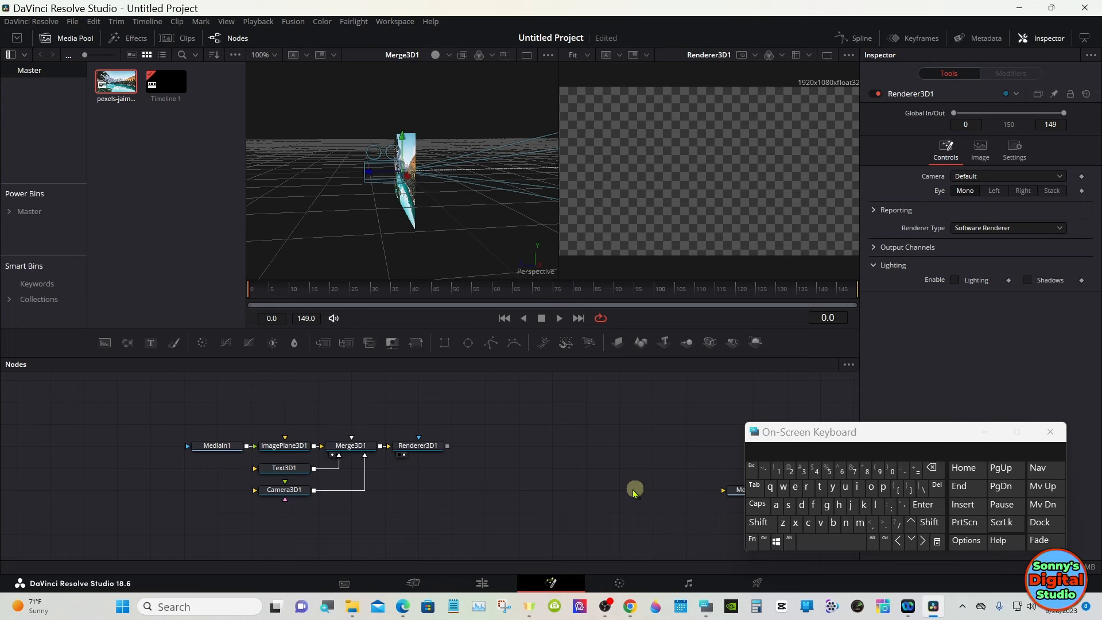
Step: Move Camera3D1 back along Z to about 1.66 so the mountain lake image fills the rendered frame
{"action": "left_click", "coordinate": [288, 491]}
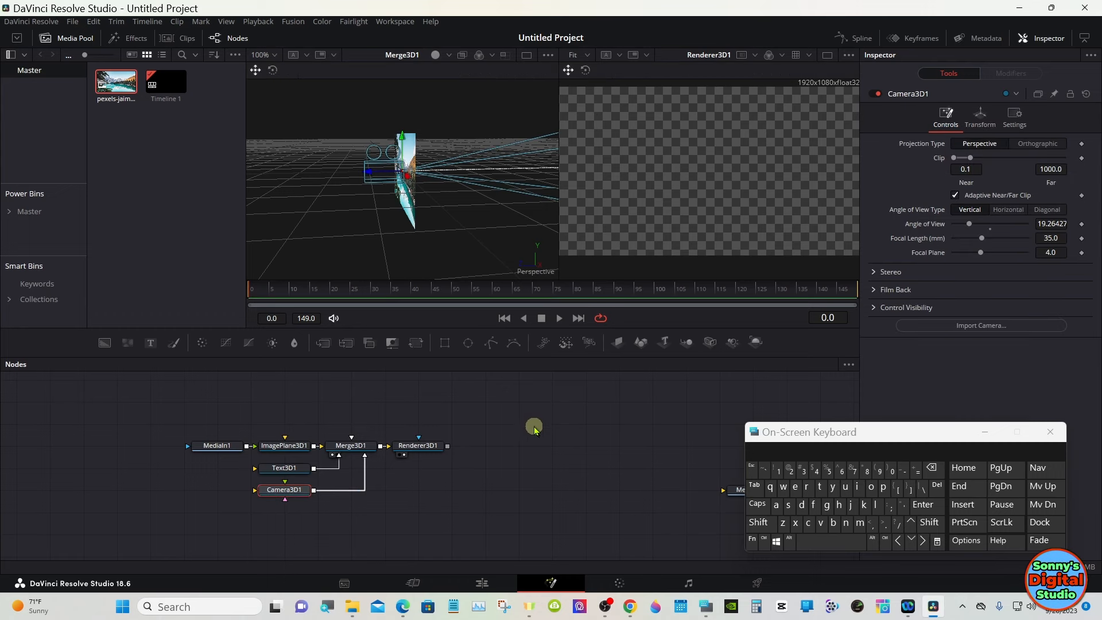
{"action": "left_click", "coordinate": [981, 122]}
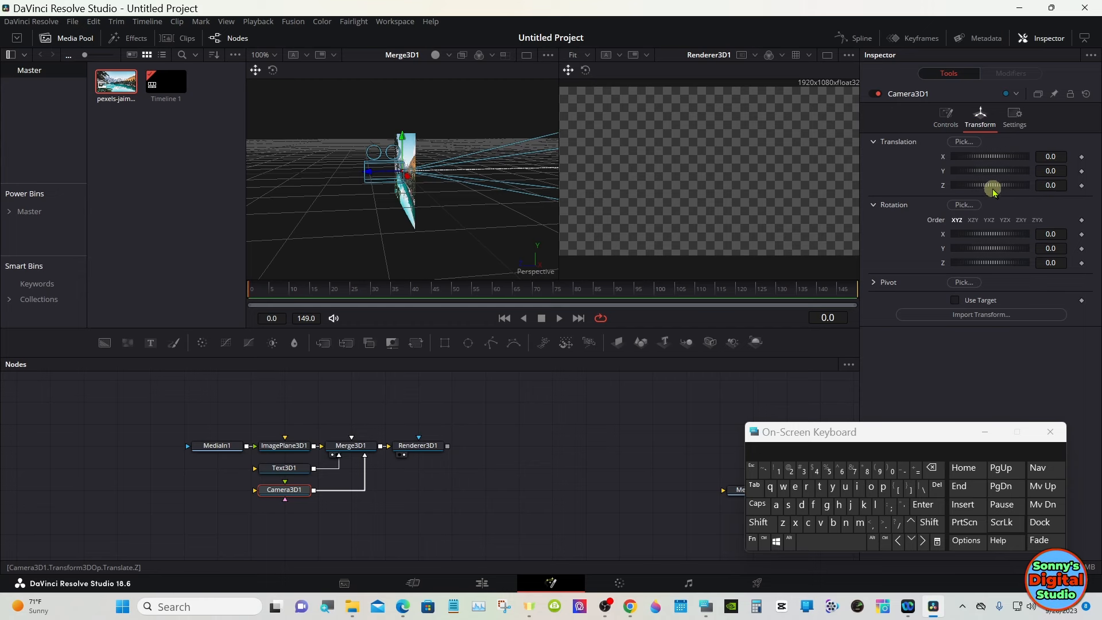
{"action": "left_click_drag", "start_coordinate": [993, 189], "coordinate": [991, 184]}
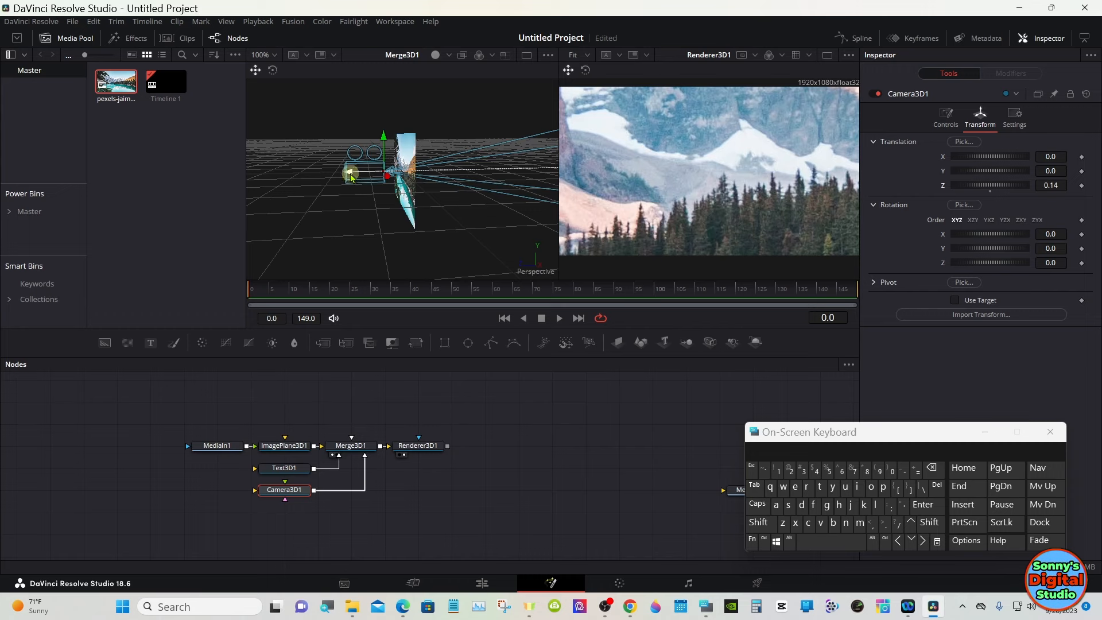
{"action": "left_click_drag", "start_coordinate": [351, 176], "coordinate": [124, 160]}
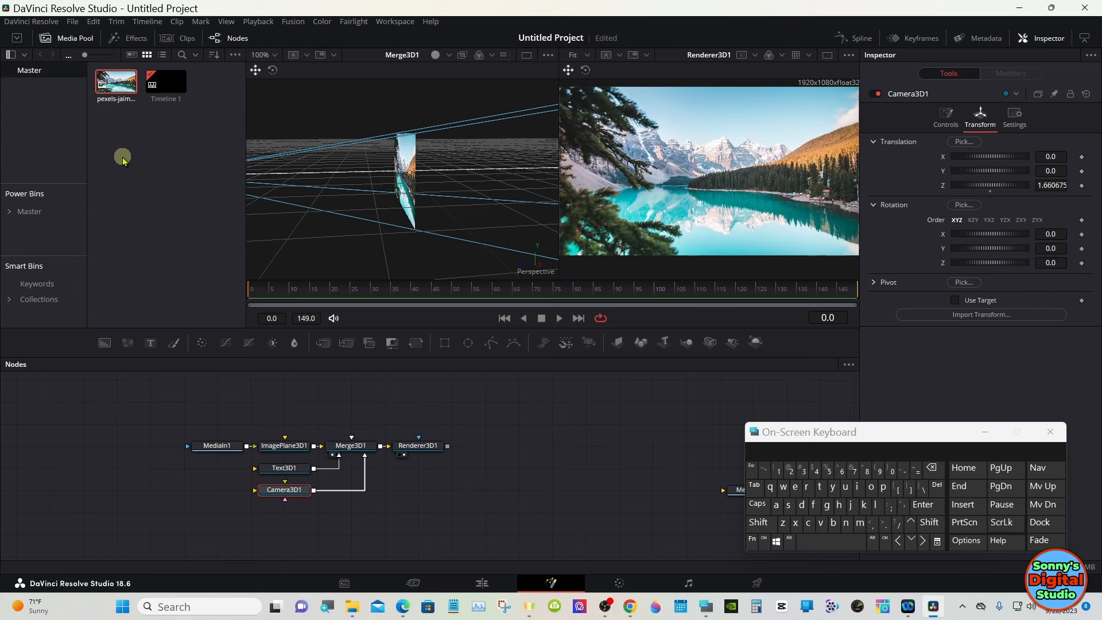
{"action": "left_click", "coordinate": [420, 393]}
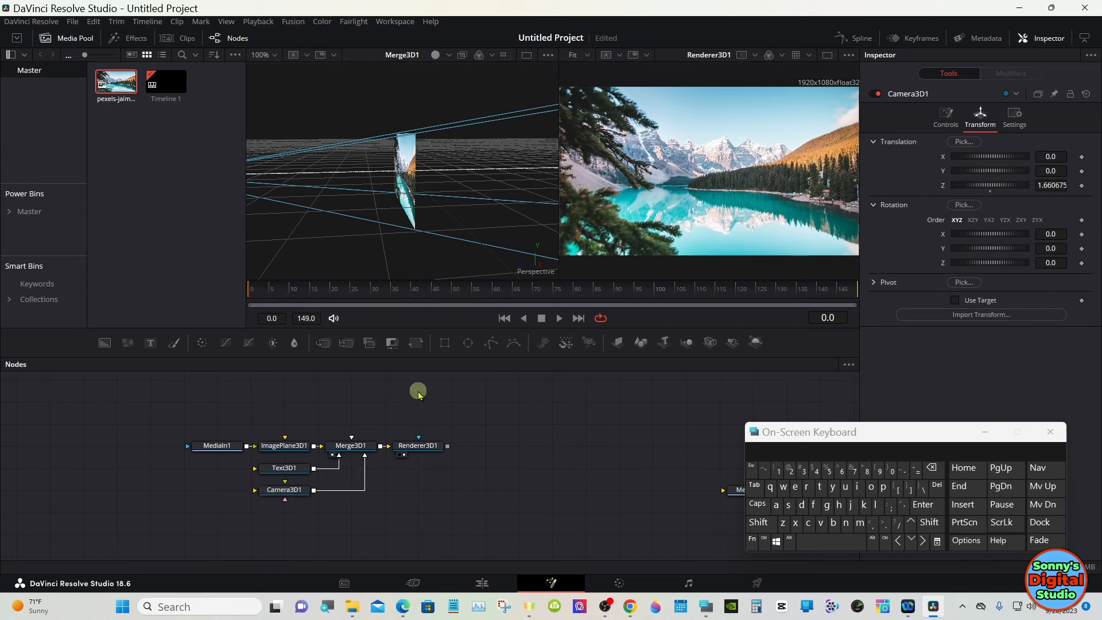
Step: Enter the text "LANDEN" in capitals in the Text3D1 node
{"action": "left_click", "coordinate": [299, 468]}
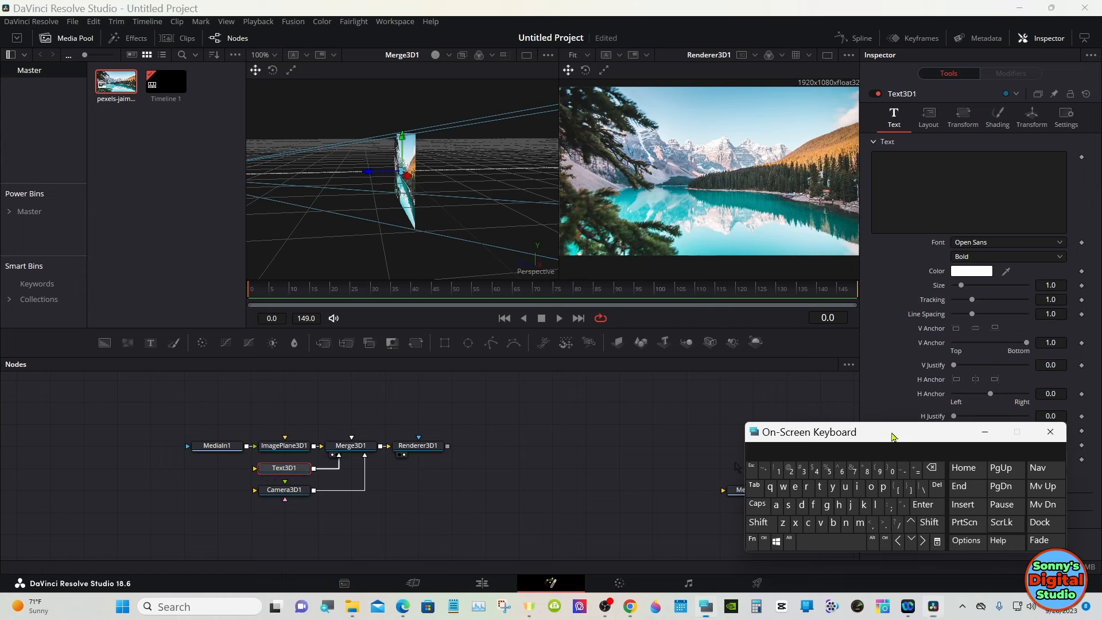
{"action": "left_click_drag", "start_coordinate": [893, 436], "coordinate": [758, 422]}
{"action": "left_click", "coordinate": [884, 155]}
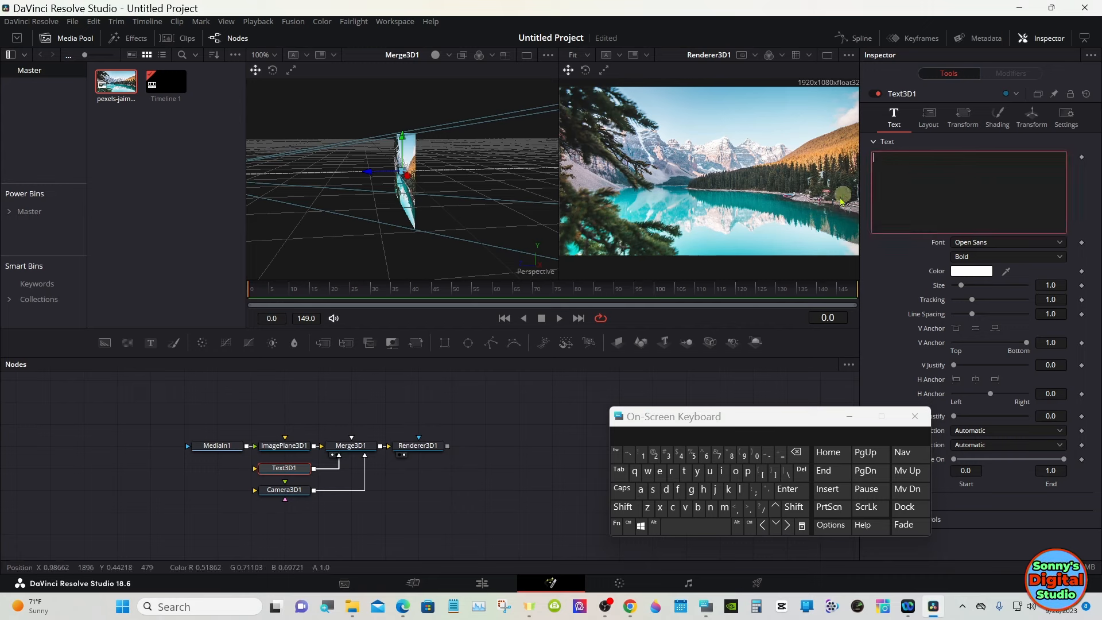
{"action": "left_click", "coordinate": [622, 489]}
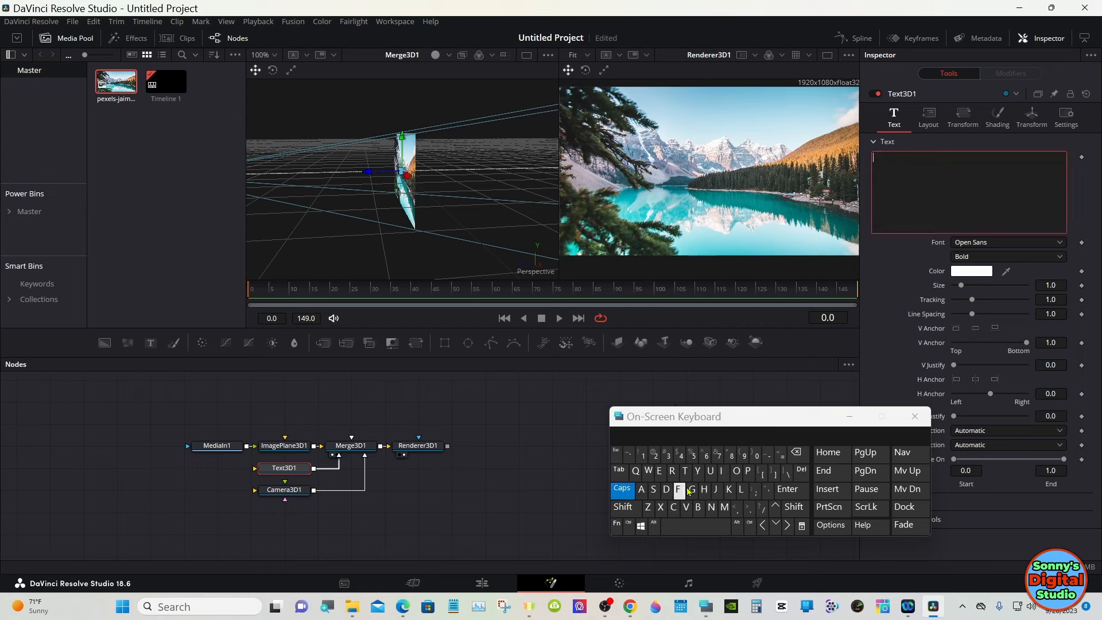
{"action": "left_click", "coordinate": [741, 489]}
{"action": "left_click", "coordinate": [641, 489]}
{"action": "left_click", "coordinate": [710, 507]}
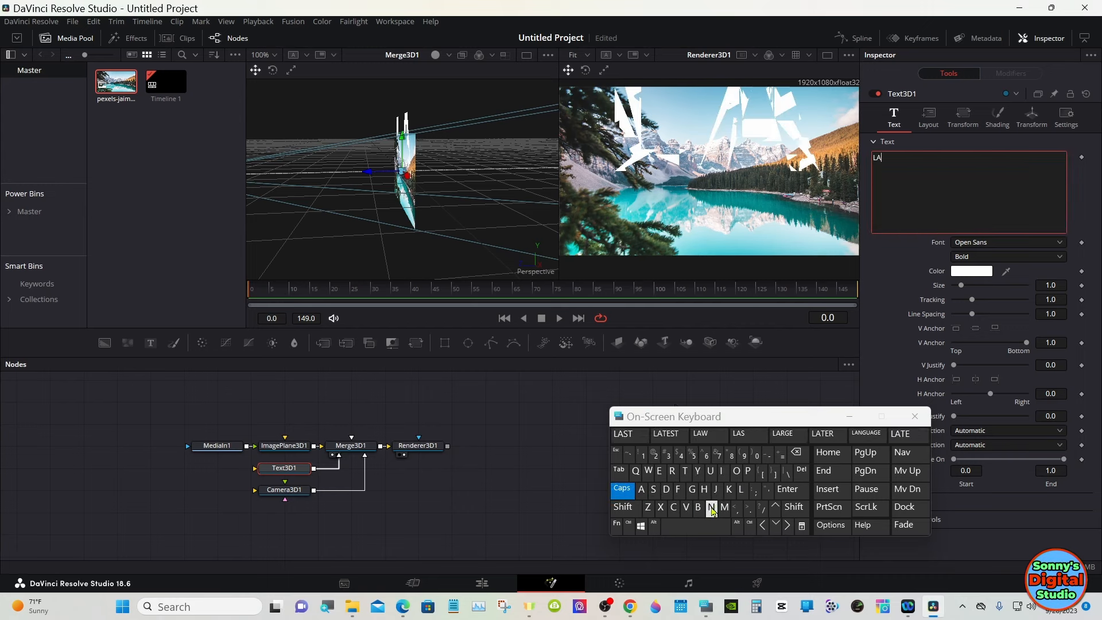
{"action": "left_click", "coordinate": [666, 489]}
{"action": "left_click", "coordinate": [659, 470]}
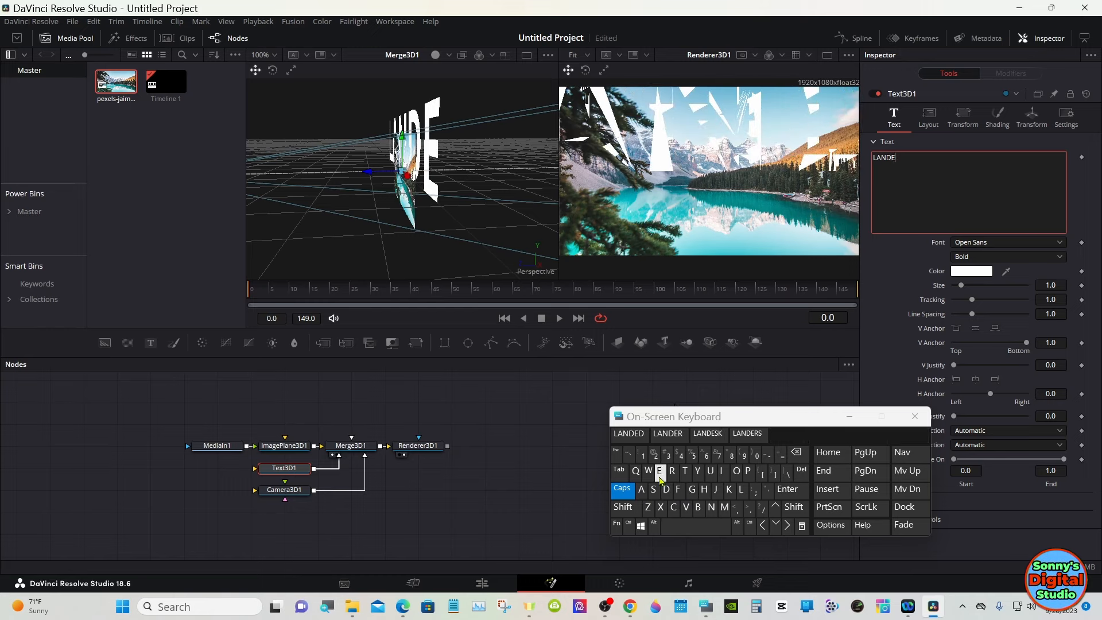
{"action": "left_click", "coordinate": [711, 506]}
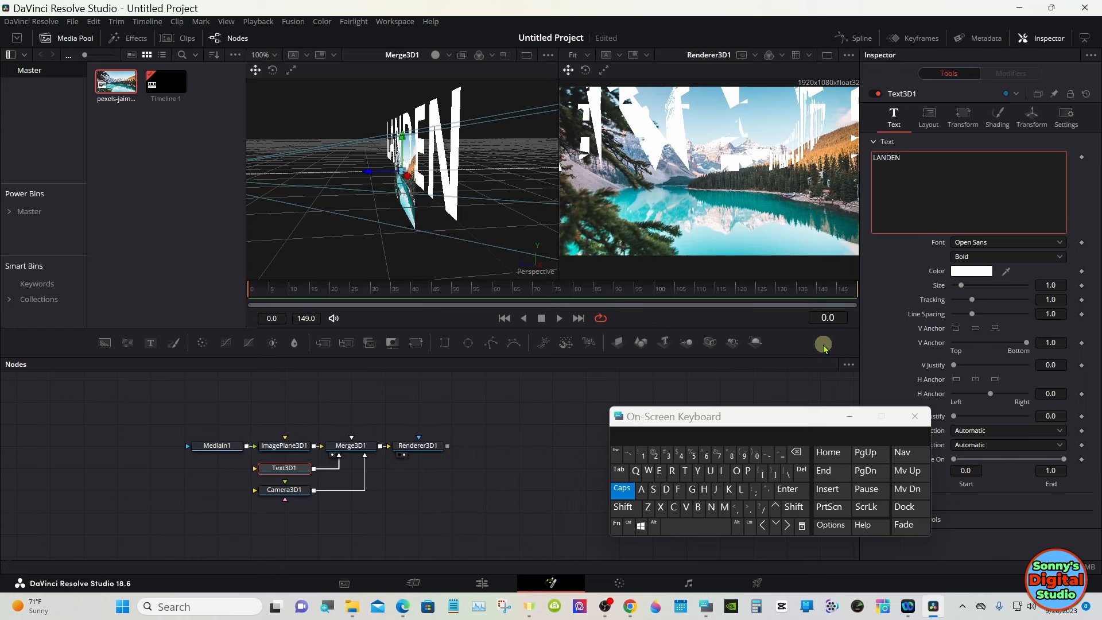
{"action": "left_click", "coordinate": [622, 488]}
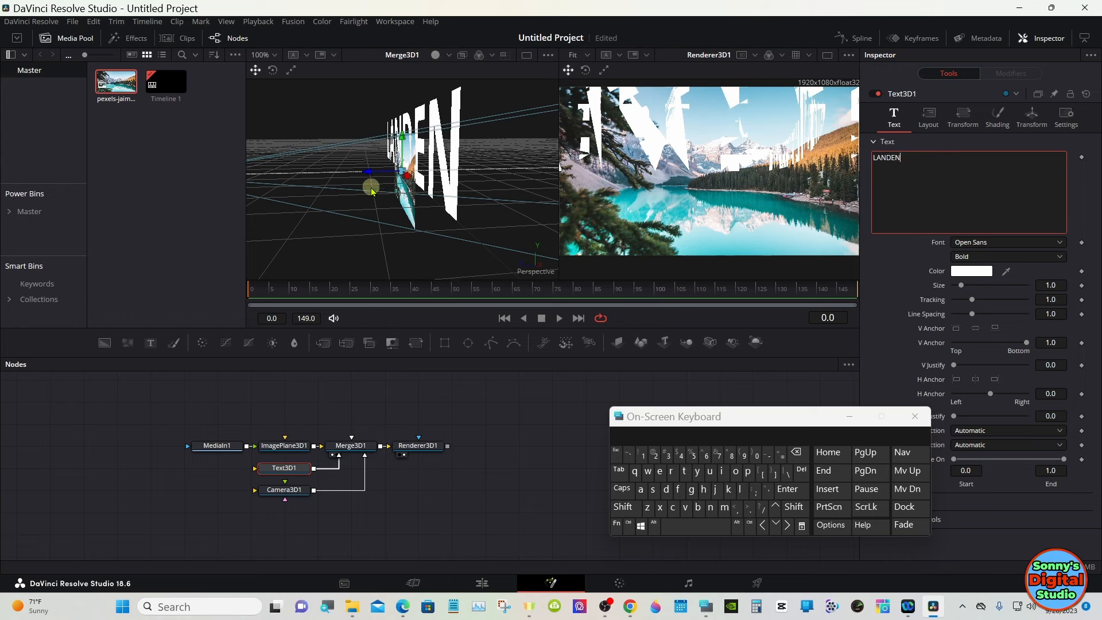
Step: Move the Text3D1 title forward along Z in front of the image plane and set its size to 0.2
{"action": "left_click_drag", "start_coordinate": [369, 176], "coordinate": [351, 174]}
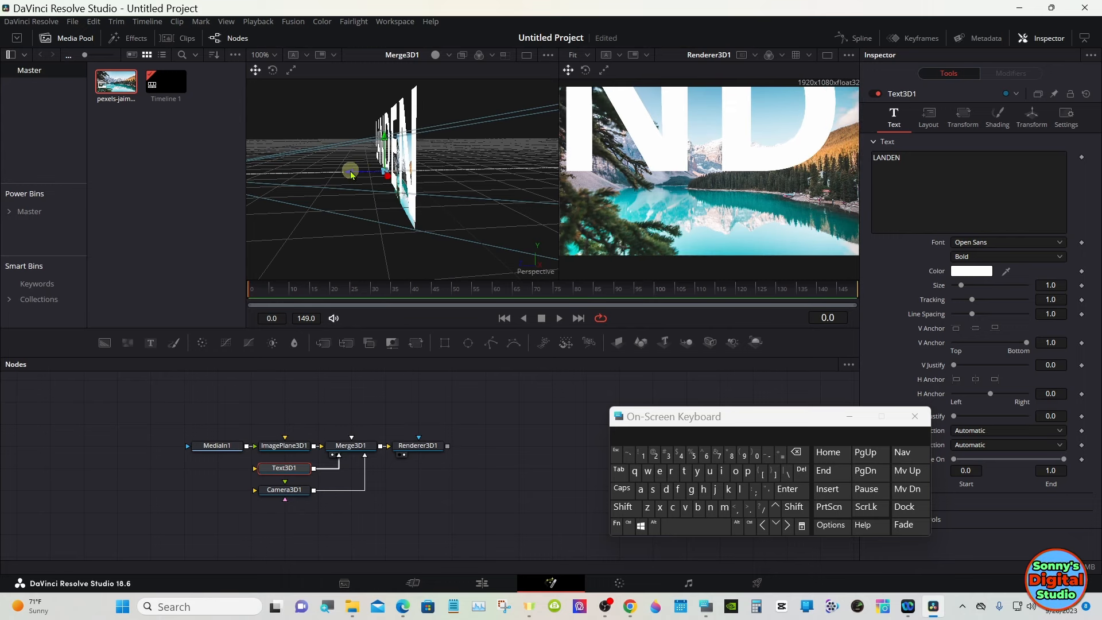
{"action": "left_click_drag", "start_coordinate": [351, 174], "coordinate": [343, 172]}
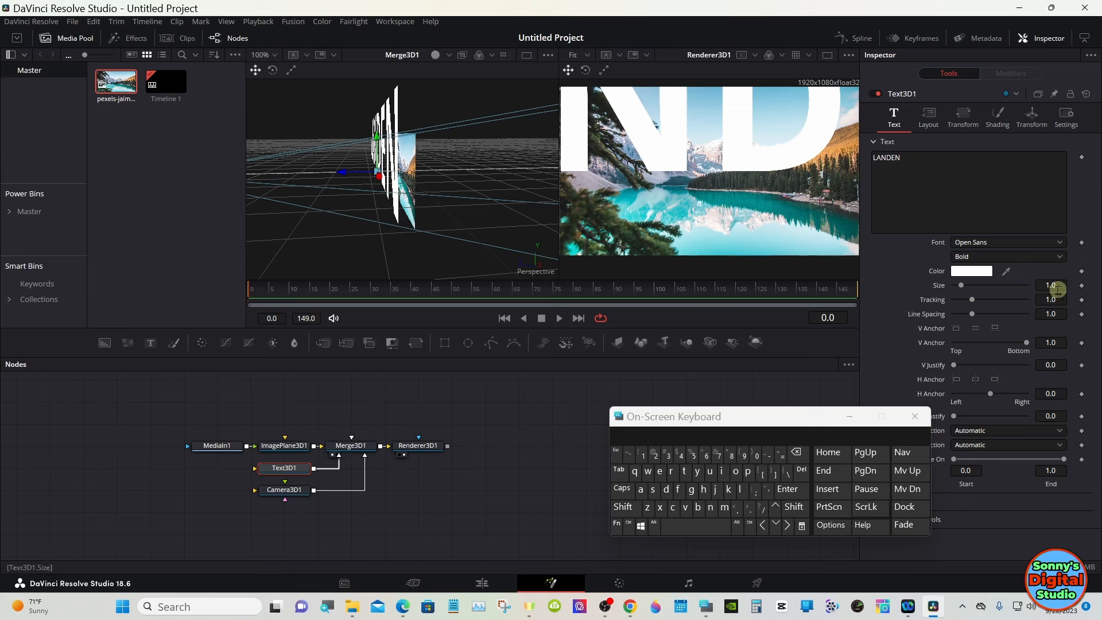
{"action": "mouse_move", "coordinate": [1056, 287]}
{"action": "left_mouse_down"}
{"action": "mouse_move", "coordinate": [1008, 278]}
{"action": "mouse_move", "coordinate": [1053, 287]}
{"action": "left_mouse_up"}
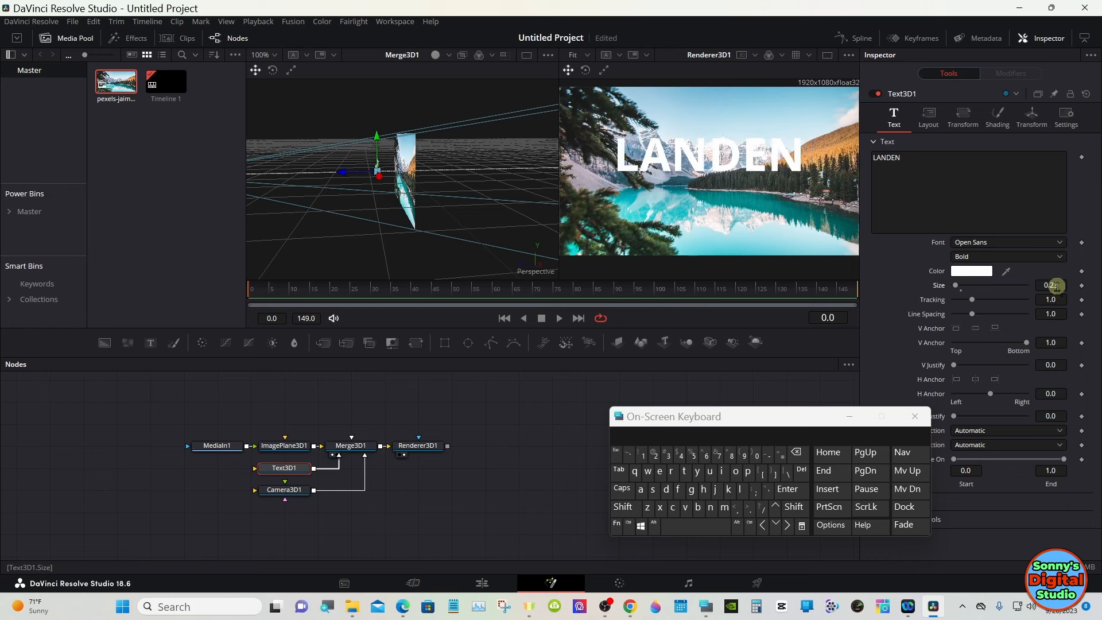
{"action": "left_click_drag", "start_coordinate": [1056, 286], "coordinate": [1056, 286]}
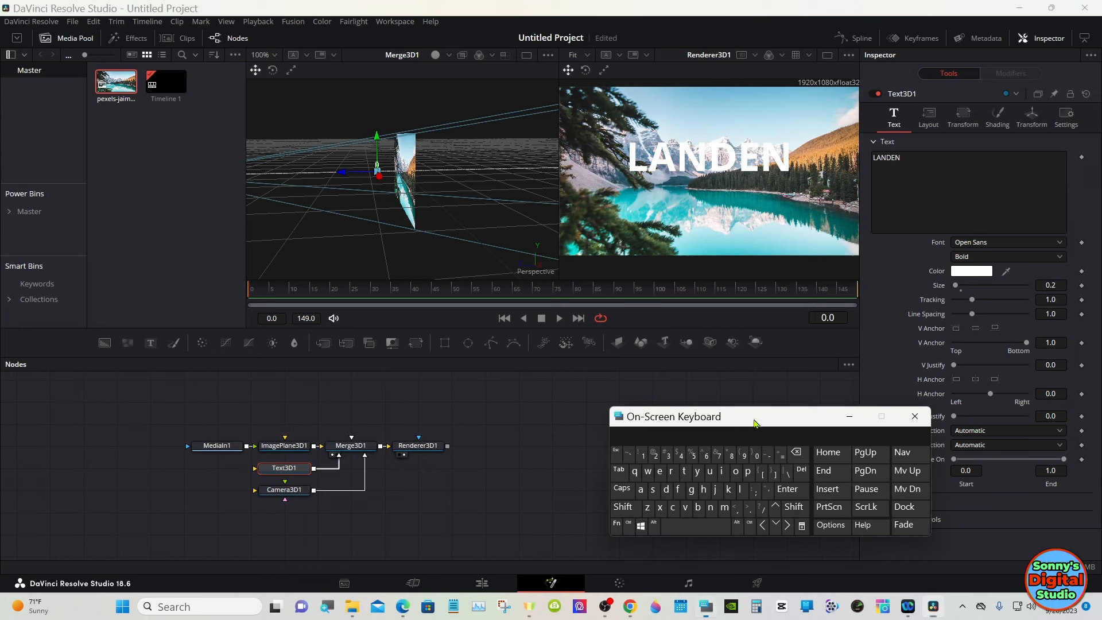
Step: Give the Text3D1 title an extrusion depth of about 0.107 and adjust its bevel
{"action": "left_click_drag", "start_coordinate": [753, 419], "coordinate": [617, 417]}
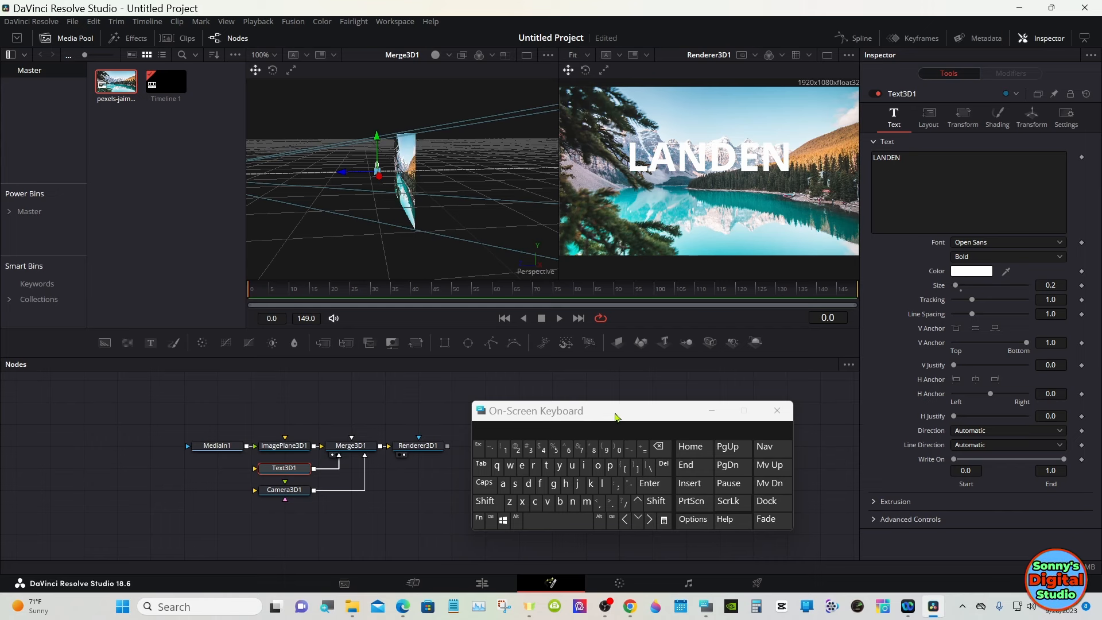
{"action": "left_click", "coordinate": [873, 502]}
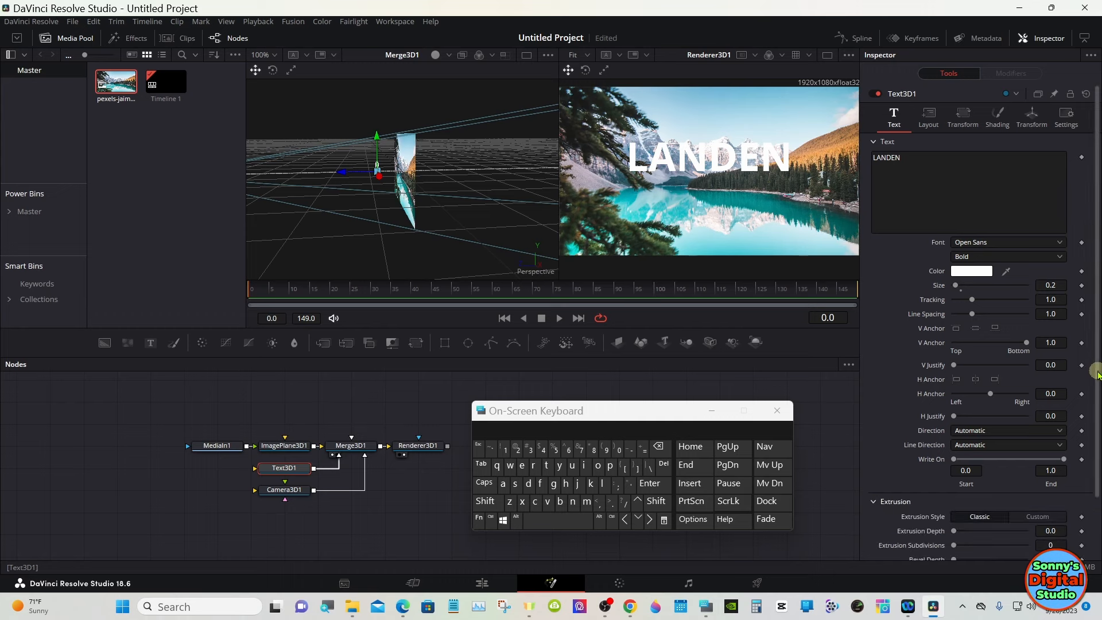
{"action": "scroll", "coordinate": [1096, 374], "scroll_direction": "down", "scroll_amount": 3}
{"action": "left_click", "coordinate": [956, 462]}
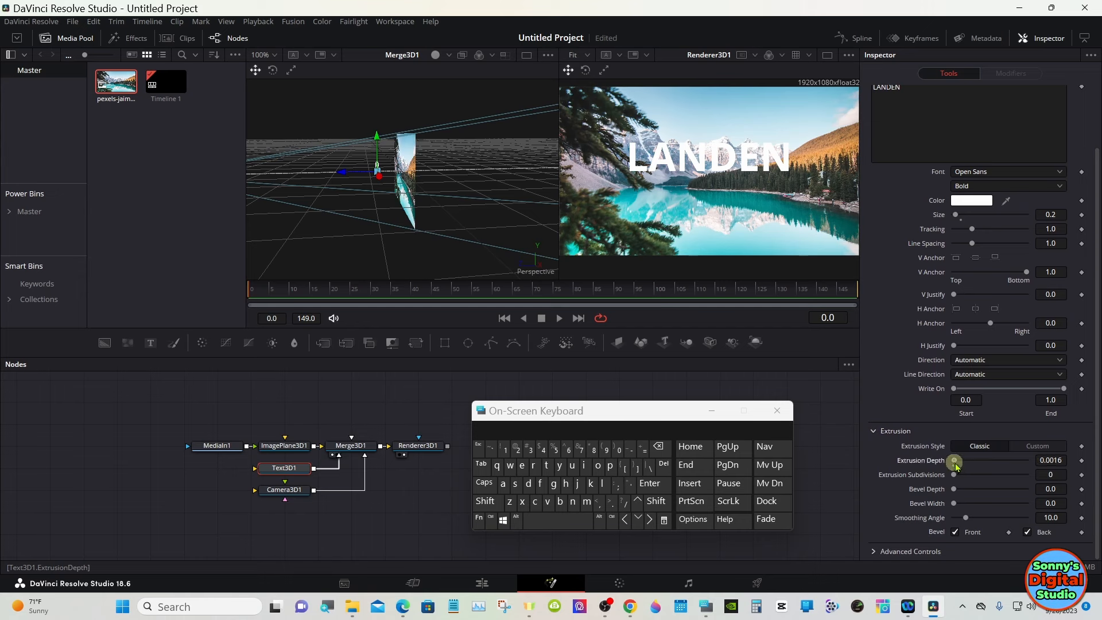
{"action": "left_click_drag", "start_coordinate": [955, 463], "coordinate": [995, 467]}
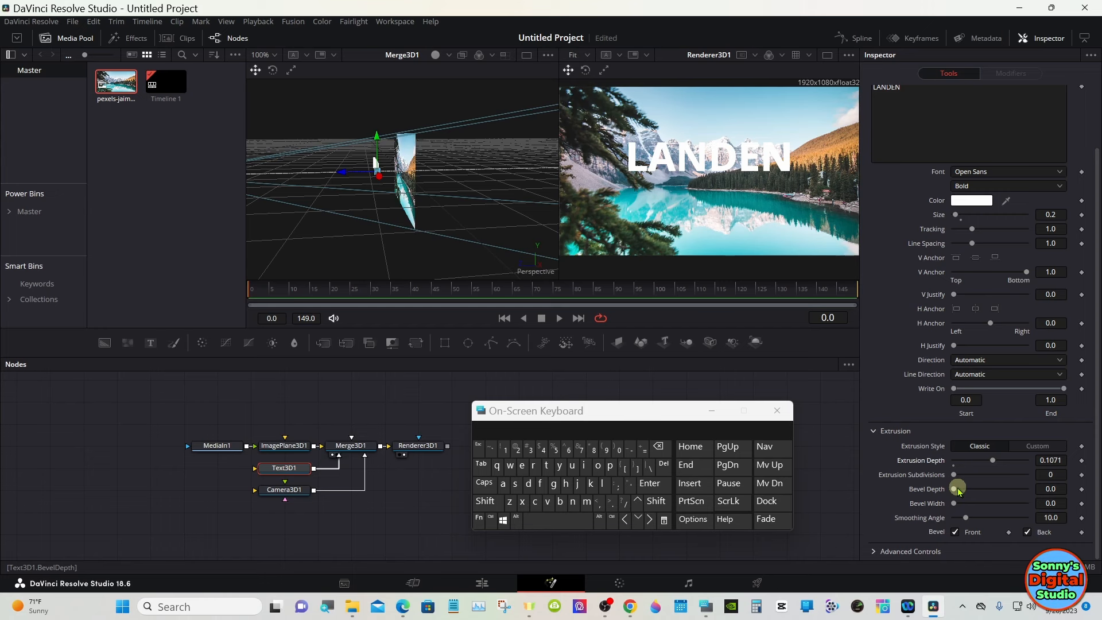
{"action": "left_click_drag", "start_coordinate": [959, 490], "coordinate": [962, 504]}
{"action": "left_click", "coordinate": [873, 431]}
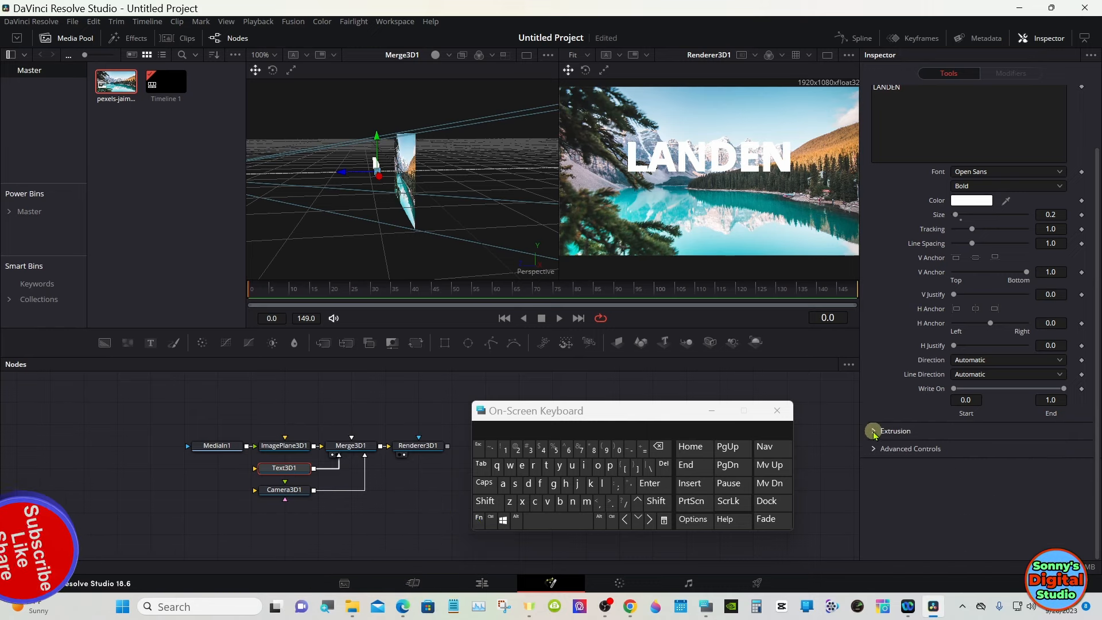
Step: Add the Plywood shader from the Fusion Shaders templates to the node graph below the title node
{"action": "left_click_drag", "start_coordinate": [586, 407], "coordinate": [719, 431]}
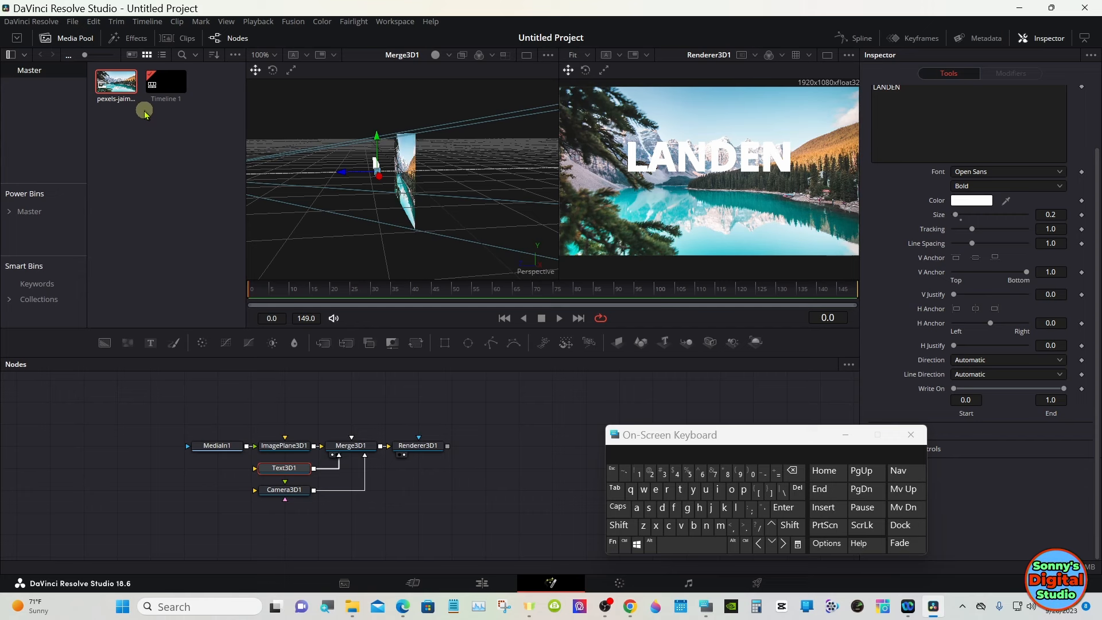
{"action": "left_click", "coordinate": [138, 45]}
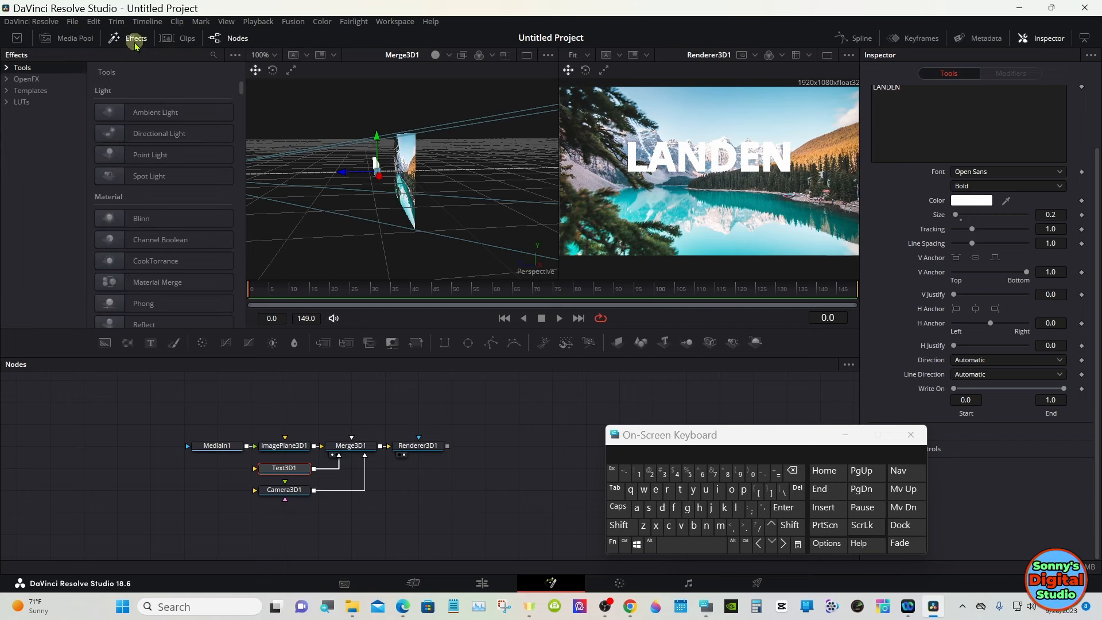
{"action": "left_click", "coordinate": [8, 91]}
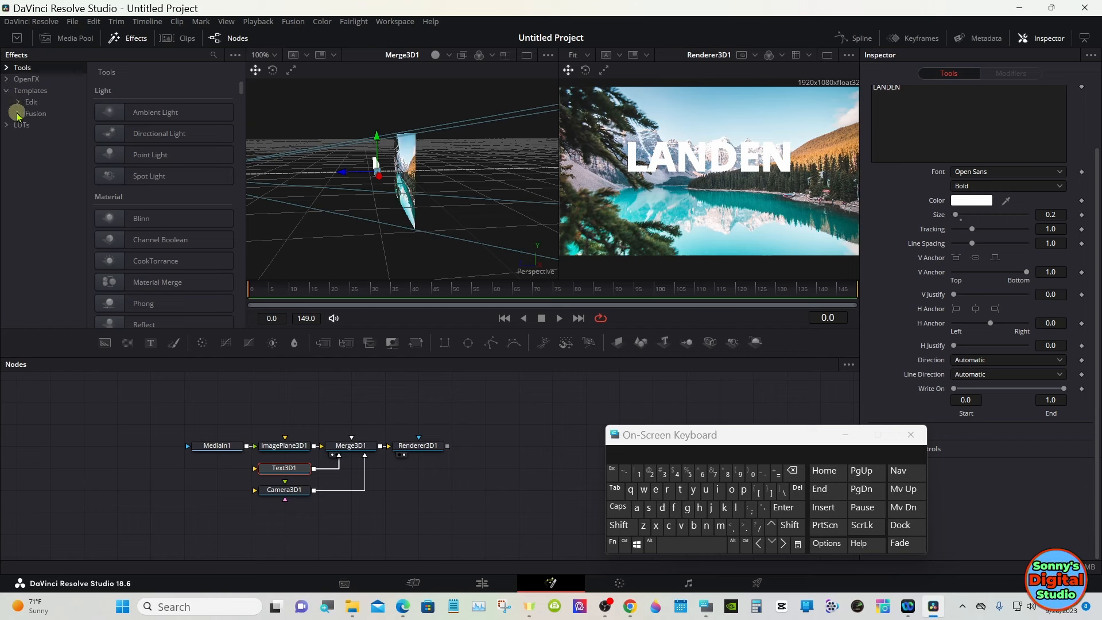
{"action": "left_click", "coordinate": [18, 114]}
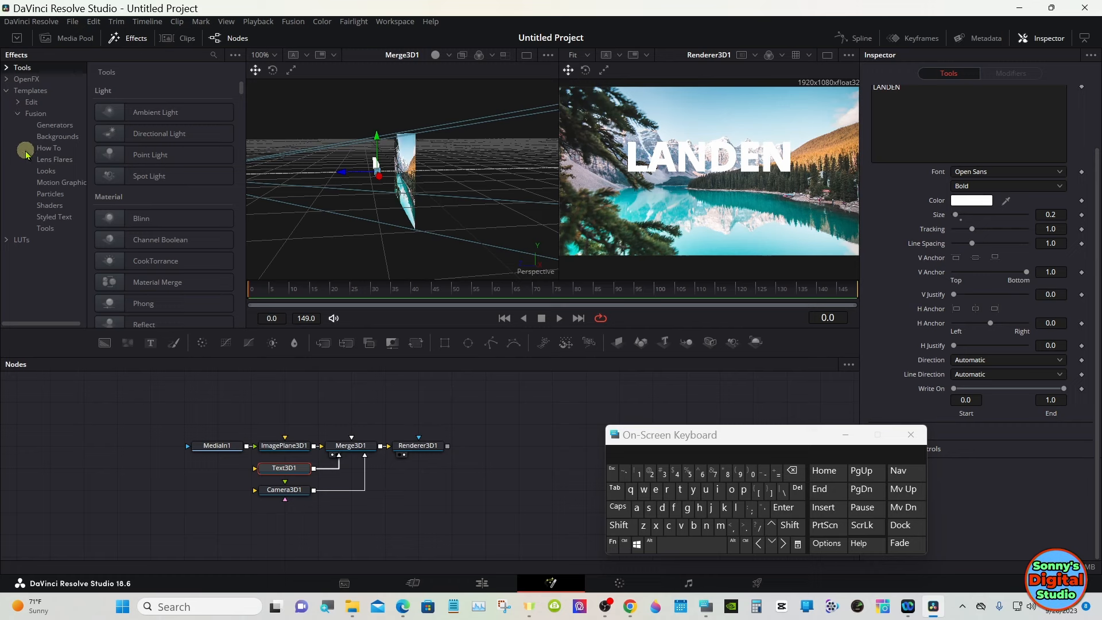
{"action": "left_click", "coordinate": [70, 206]}
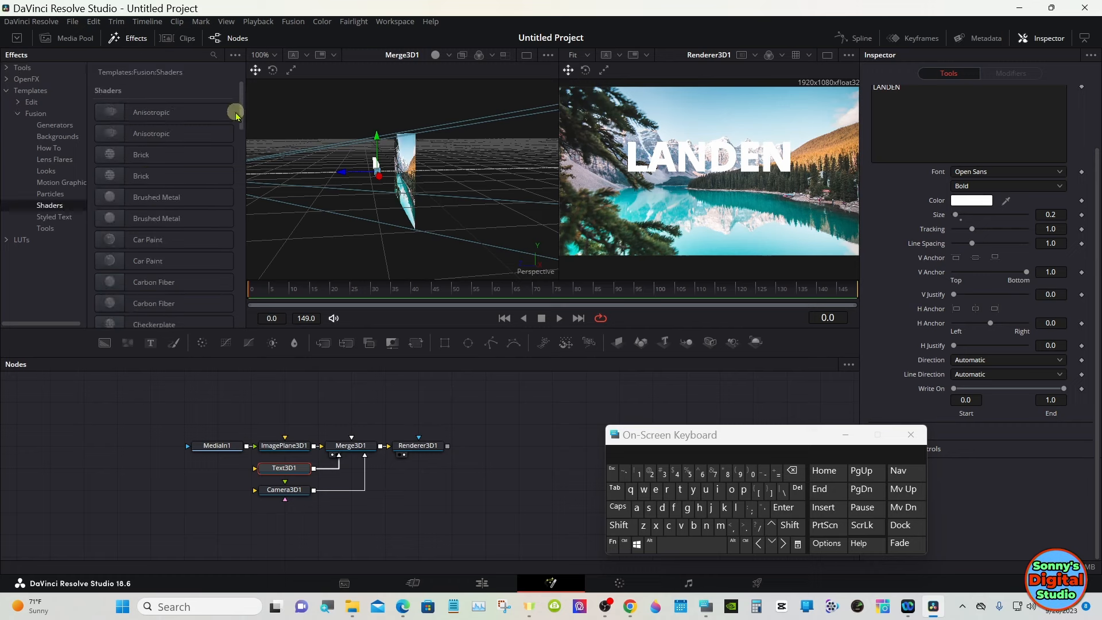
{"action": "left_click_drag", "start_coordinate": [236, 113], "coordinate": [242, 196]}
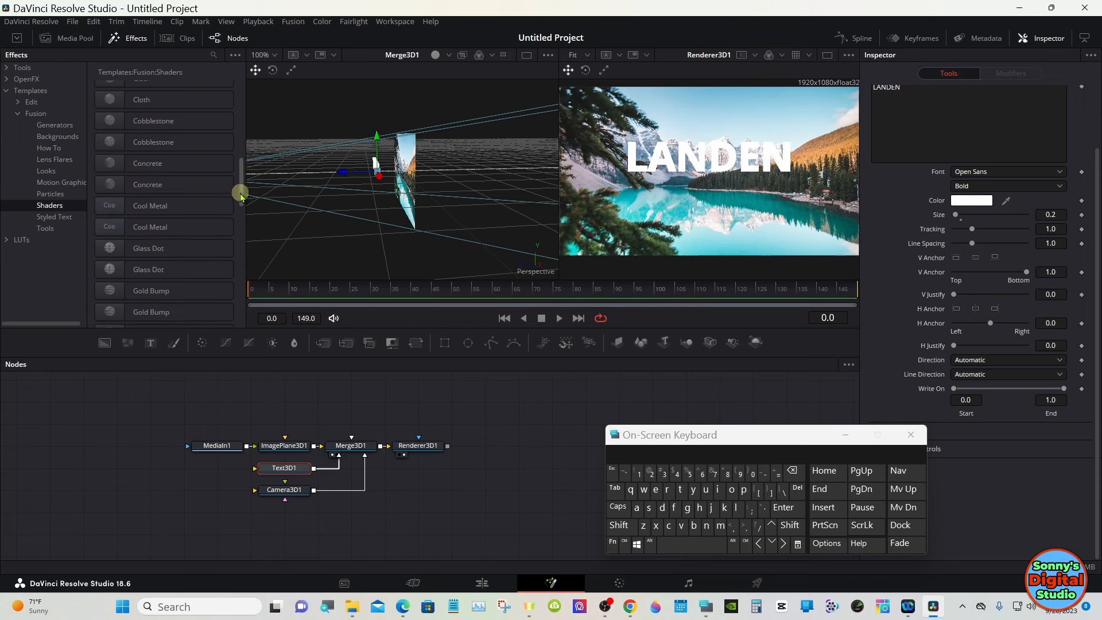
{"action": "left_click_drag", "start_coordinate": [238, 187], "coordinate": [241, 261]}
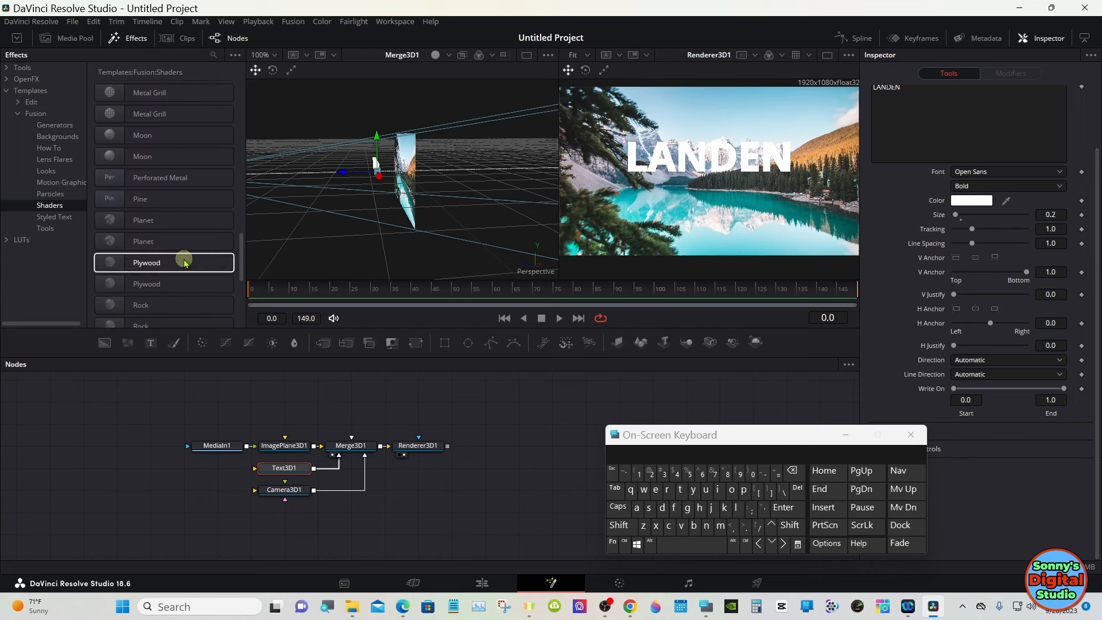
{"action": "left_click_drag", "start_coordinate": [171, 262], "coordinate": [169, 489]}
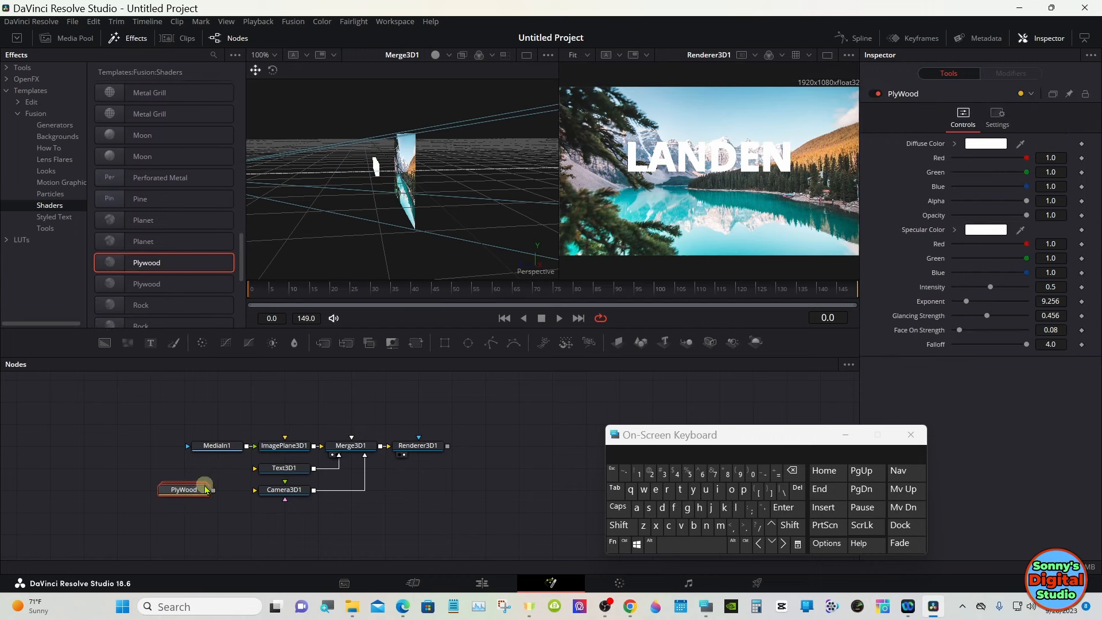
Step: Line up the Text3D1 and PlyWood nodes and insert a Replace Material 3D node after Text3D1
{"action": "left_click_drag", "start_coordinate": [285, 473], "coordinate": [216, 512]}
{"action": "left_click", "coordinate": [207, 474]}
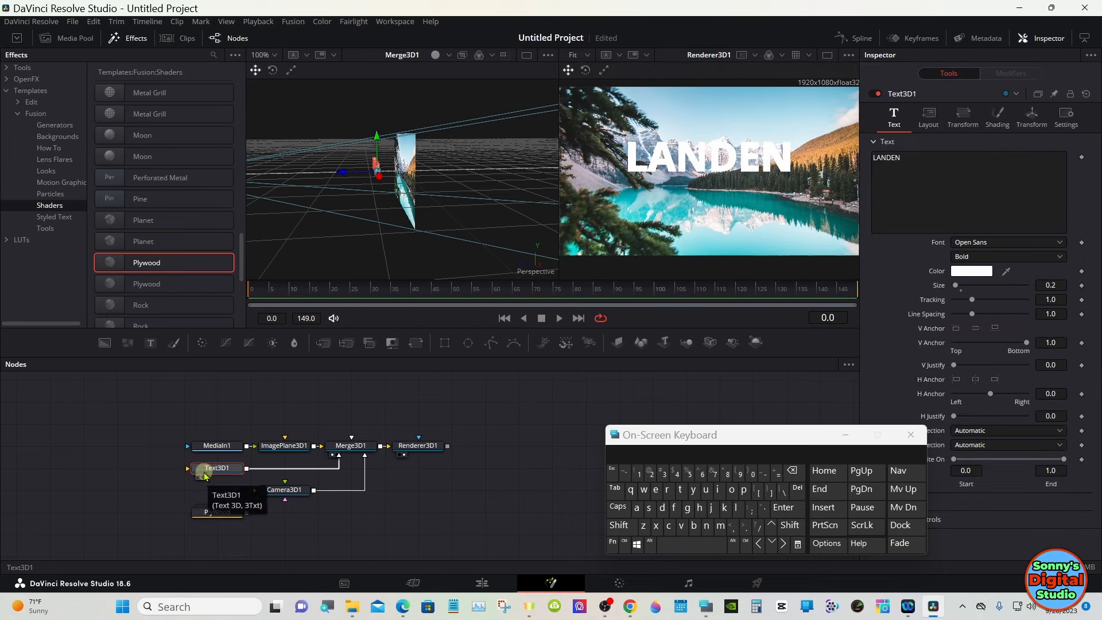
{"action": "left_click", "coordinate": [618, 525]}
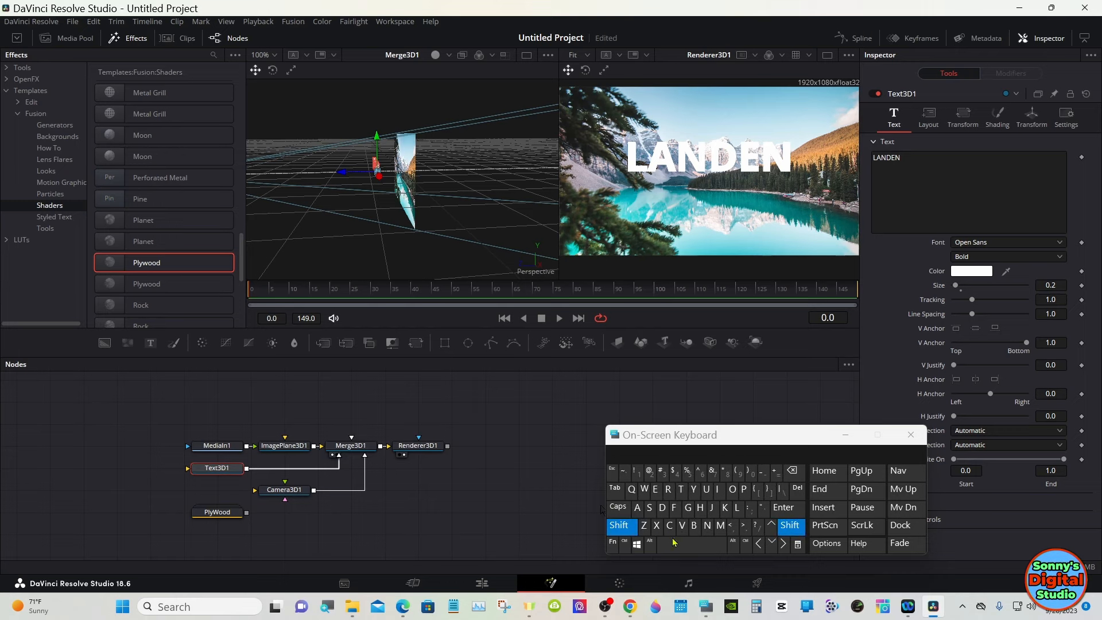
{"action": "left_click", "coordinate": [678, 546]}
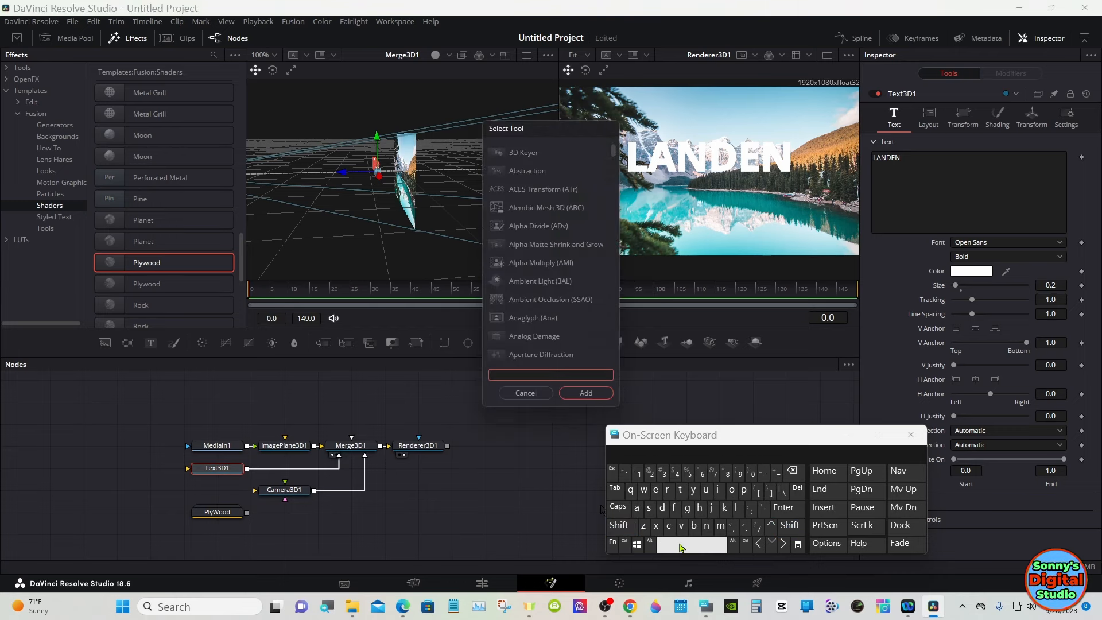
{"action": "left_click", "coordinate": [667, 491]}
{"action": "left_click", "coordinate": [658, 495]}
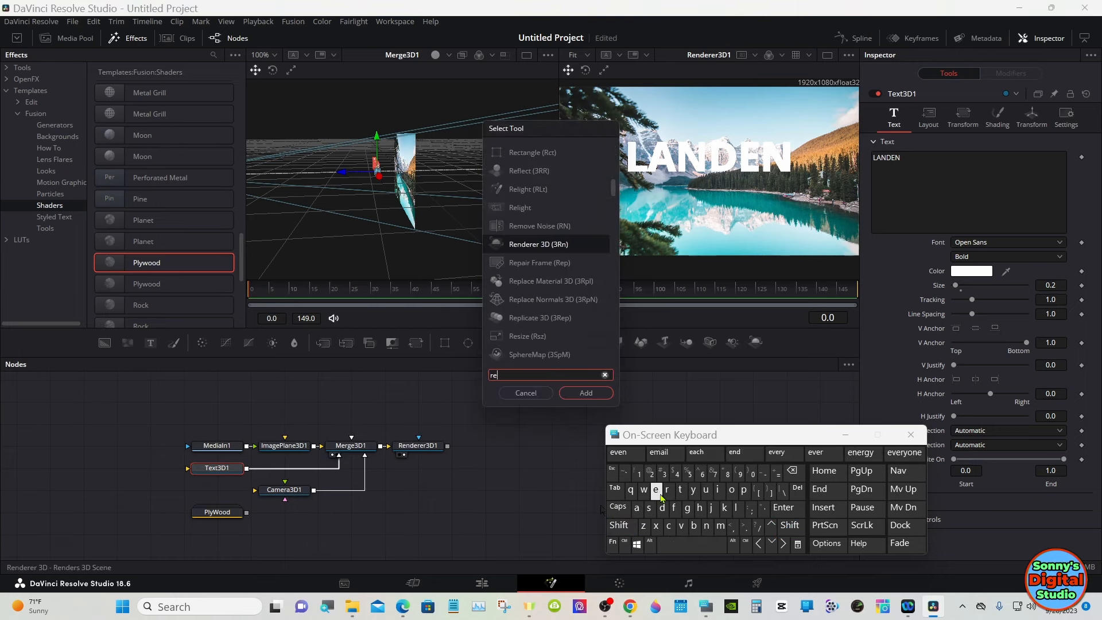
{"action": "left_click", "coordinate": [743, 491]}
{"action": "left_click", "coordinate": [738, 509]}
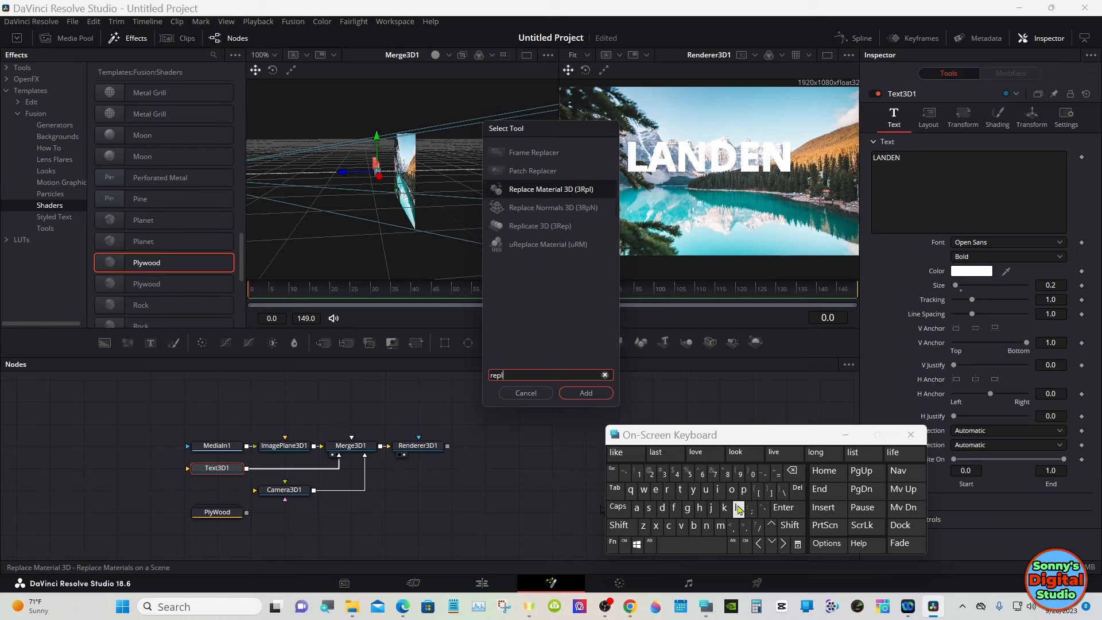
{"action": "left_click", "coordinate": [577, 191]}
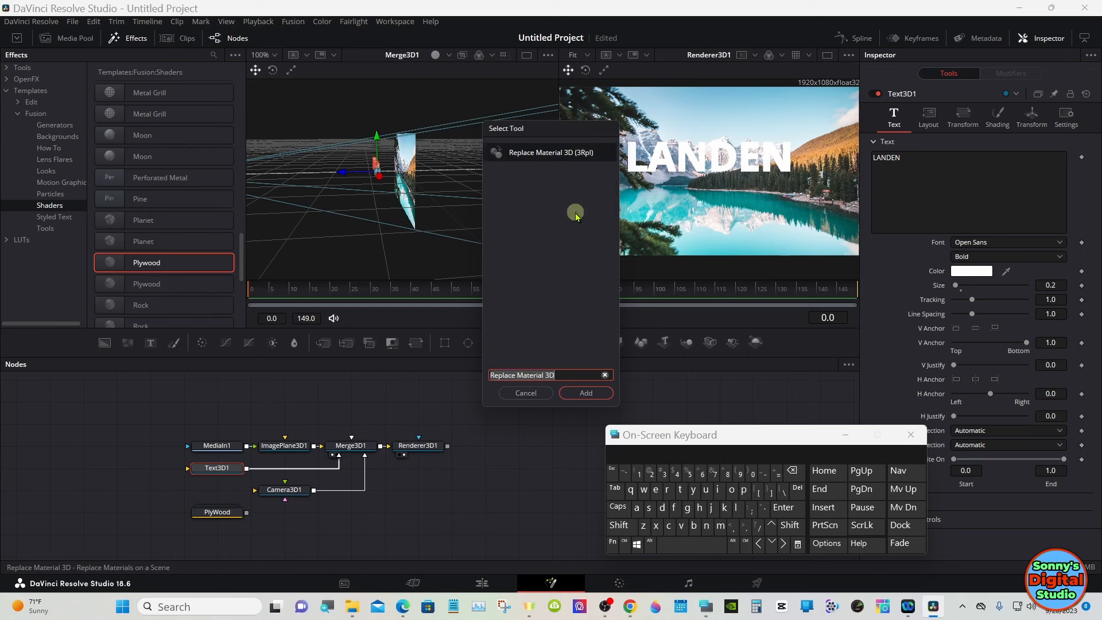
{"action": "left_click", "coordinate": [576, 394]}
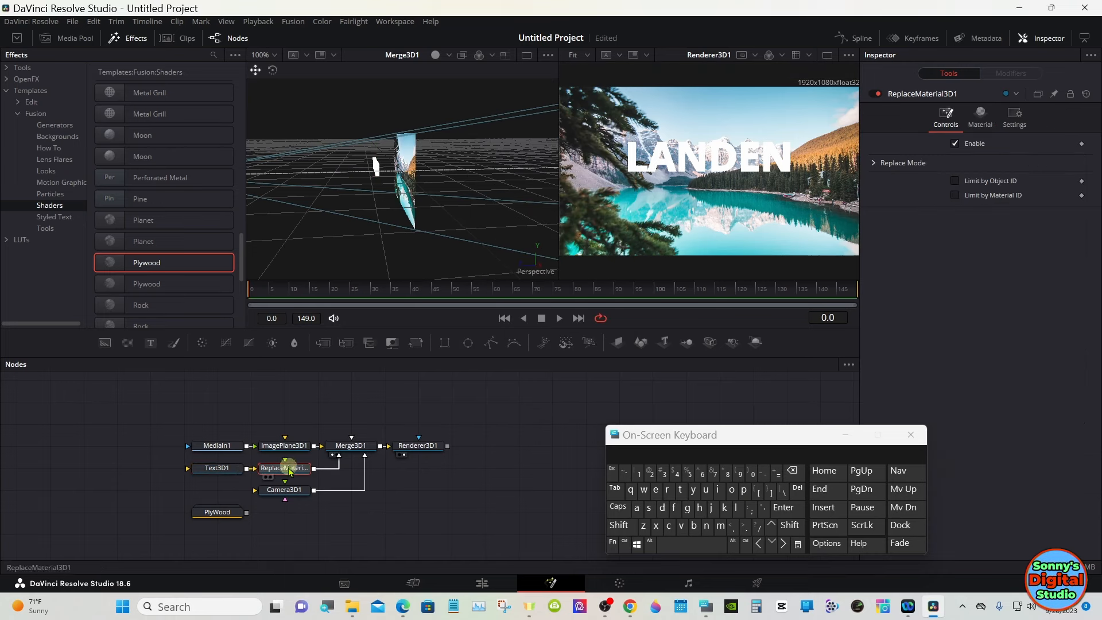
Step: Rearrange the ReplaceMaterial3D1, Camera3D1 and Text3D1 nodes to open up space around the title's branch
{"action": "left_click_drag", "start_coordinate": [289, 468], "coordinate": [290, 487]}
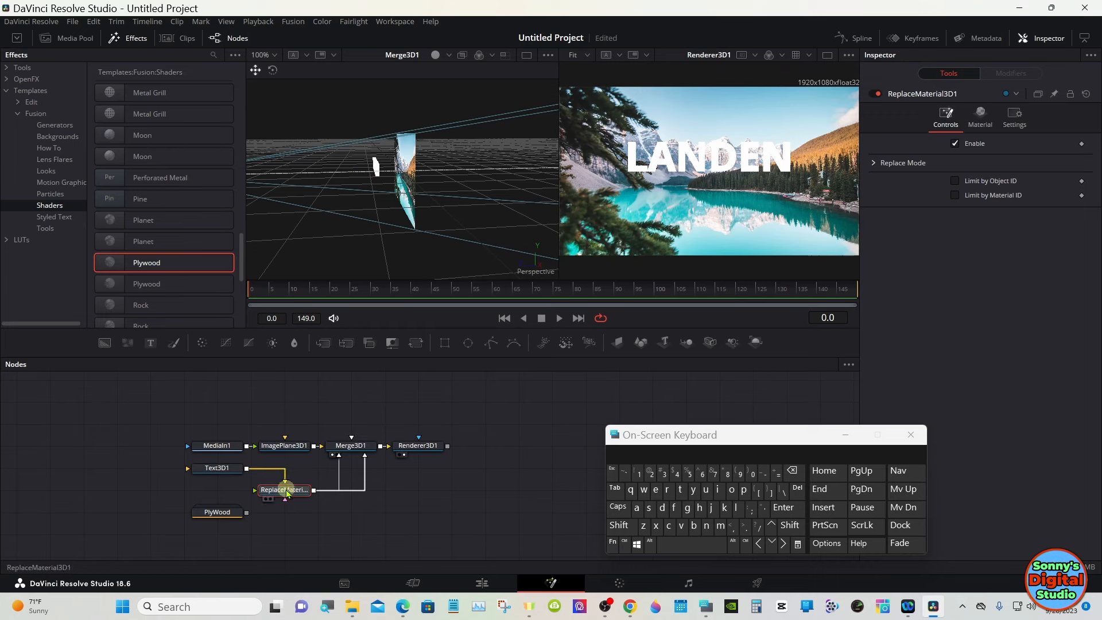
{"action": "left_click_drag", "start_coordinate": [287, 494], "coordinate": [328, 497]}
{"action": "left_click", "coordinate": [203, 471]}
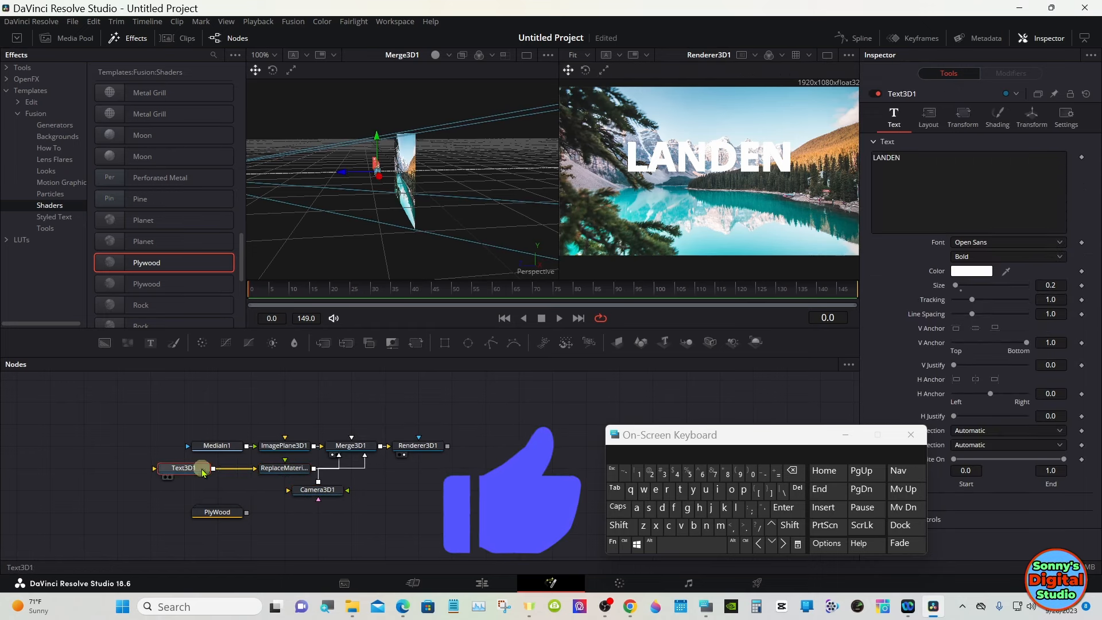
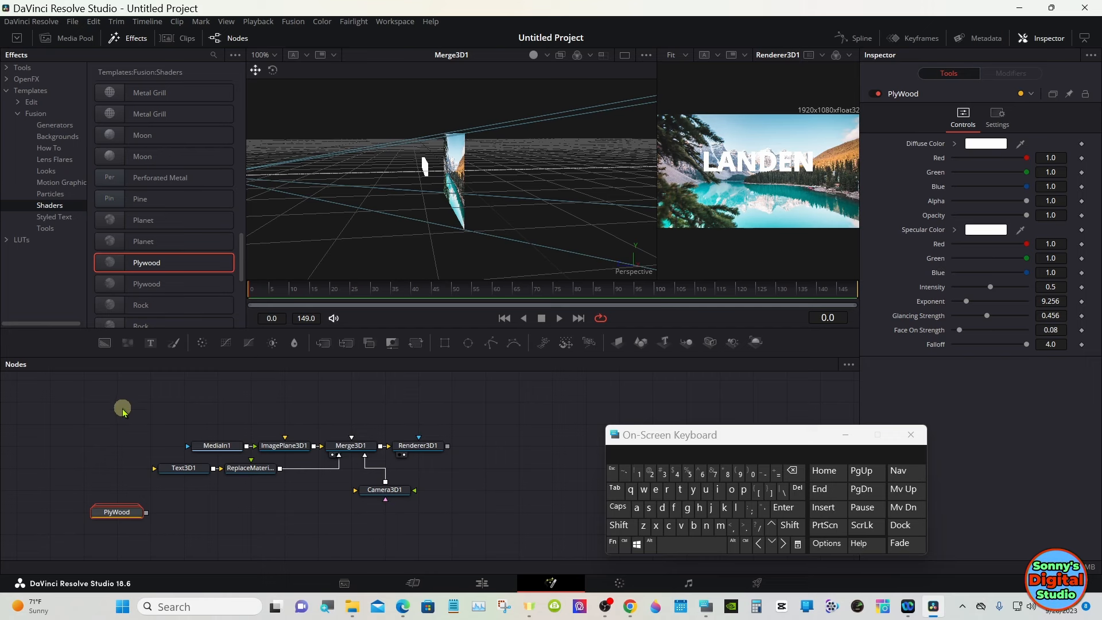
Step: Feed the wood texture 10.jpg from the wood samples power bin into ReplaceMaterial3D1 and show the render in a single viewer
{"action": "left_click", "coordinate": [75, 43]}
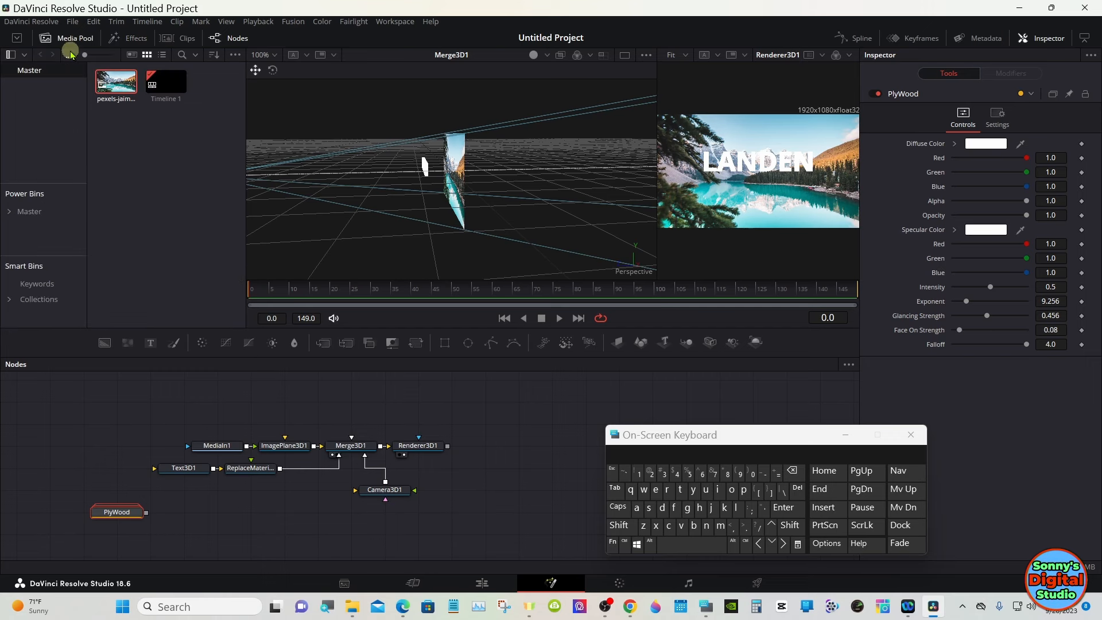
{"action": "left_click", "coordinate": [10, 212]}
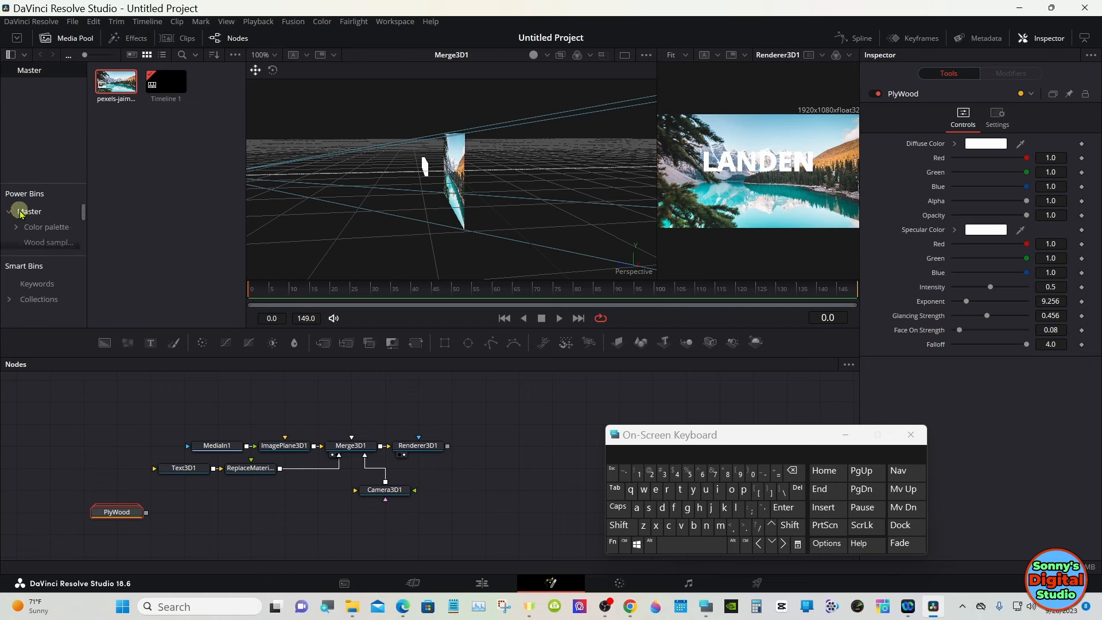
{"action": "scroll", "coordinate": [84, 212], "scroll_direction": "down", "scroll_amount": 1}
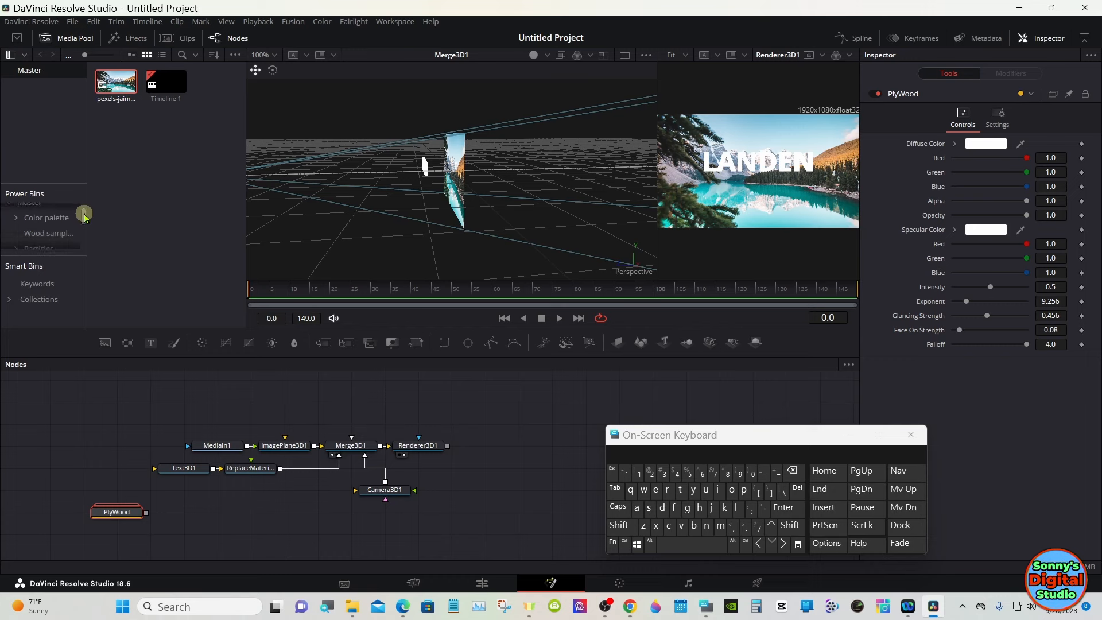
{"action": "left_click", "coordinate": [64, 230]}
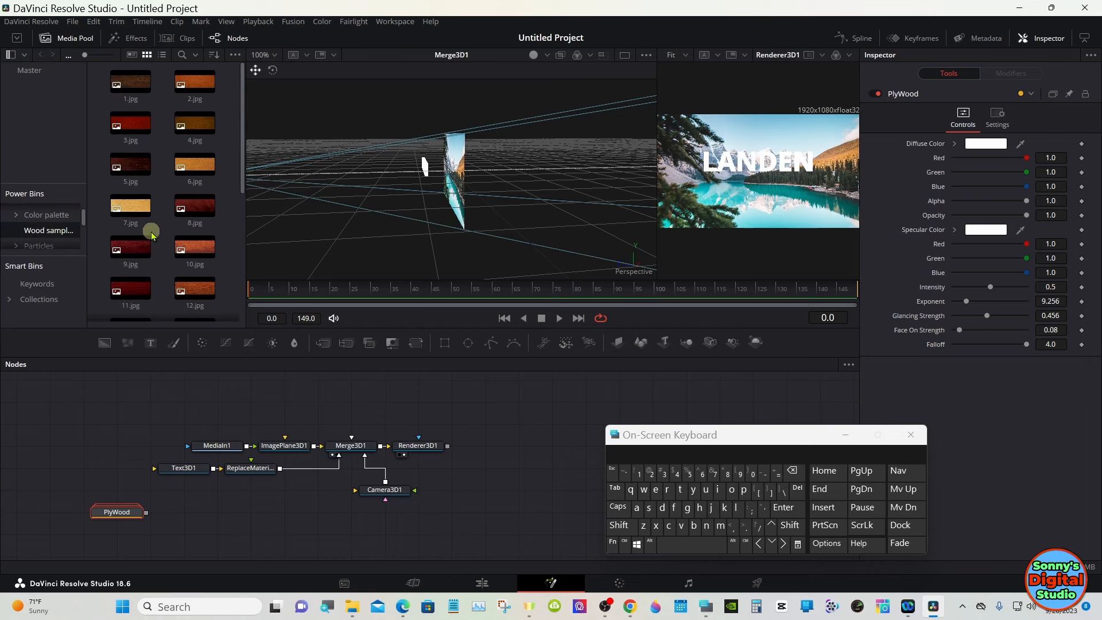
{"action": "mouse_move", "coordinate": [194, 251]}
{"action": "left_mouse_down"}
{"action": "mouse_move", "coordinate": [194, 511]}
{"action": "mouse_move", "coordinate": [247, 488]}
{"action": "mouse_move", "coordinate": [250, 467]}
{"action": "left_mouse_up"}
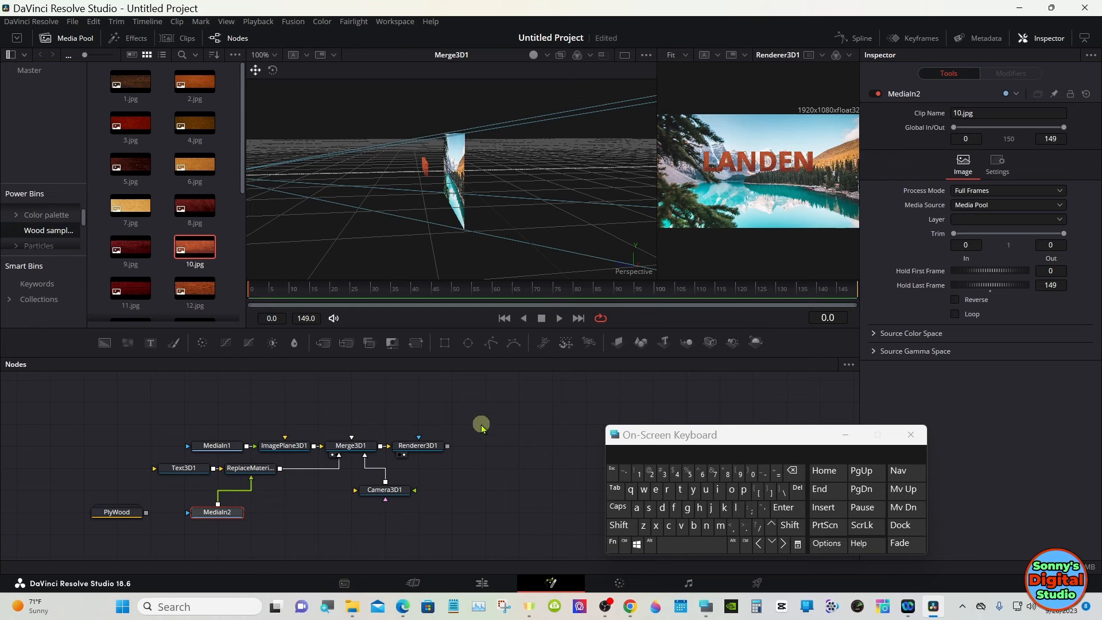
{"action": "left_click_drag", "start_coordinate": [659, 191], "coordinate": [572, 191]}
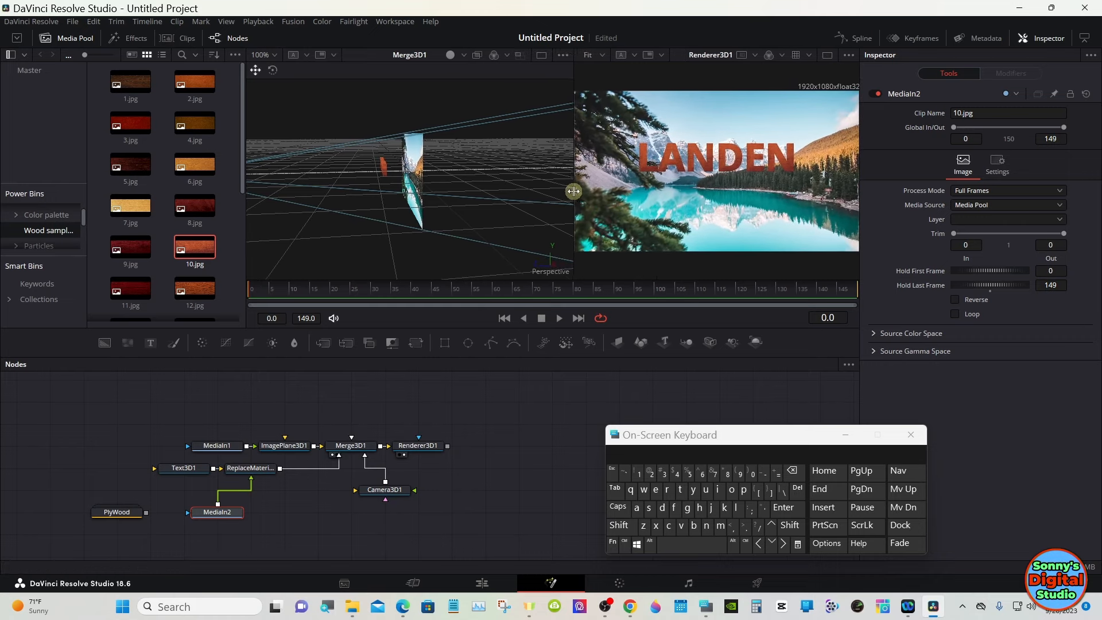
{"action": "left_click", "coordinate": [824, 56]}
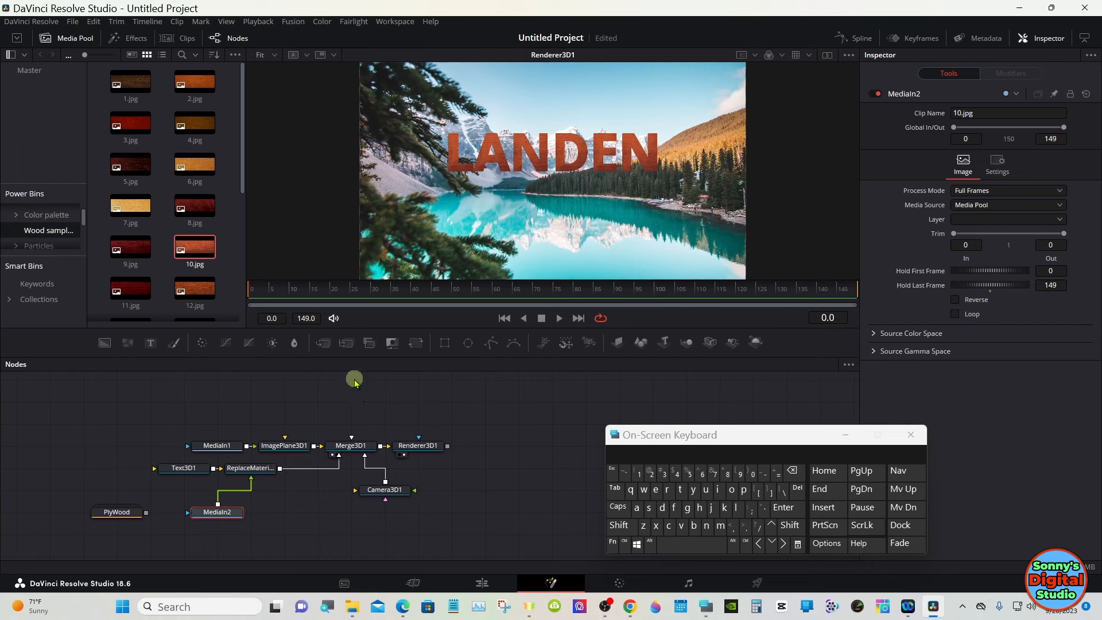
Step: Set keyframes at frame 0 for the X, Y and Z translation of Text3D1
{"action": "left_click", "coordinate": [183, 467]}
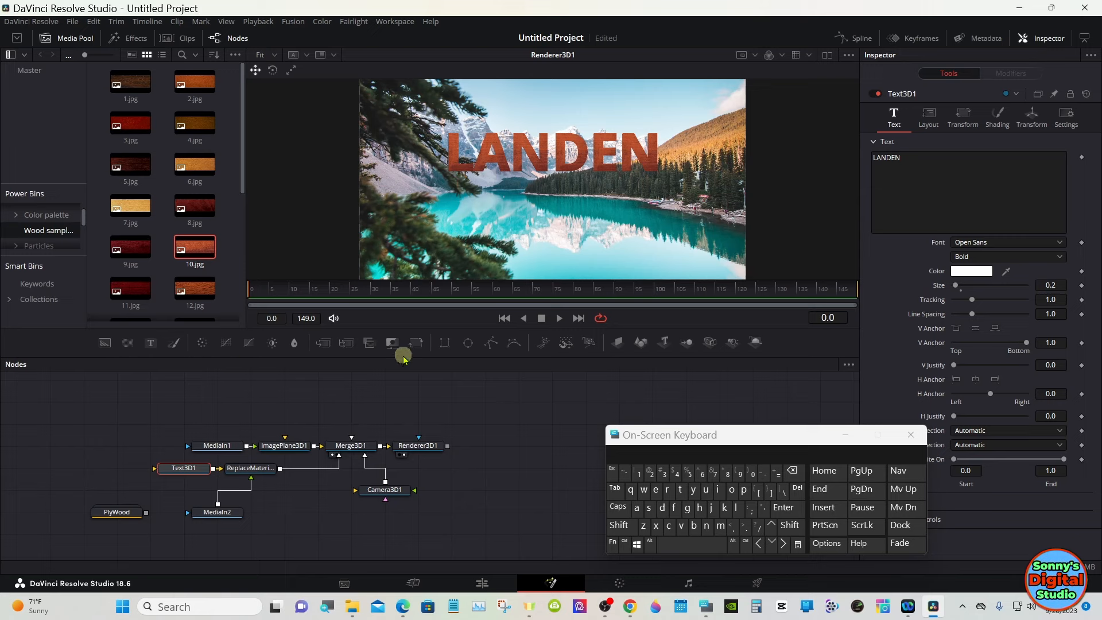
{"action": "left_click", "coordinate": [1037, 127]}
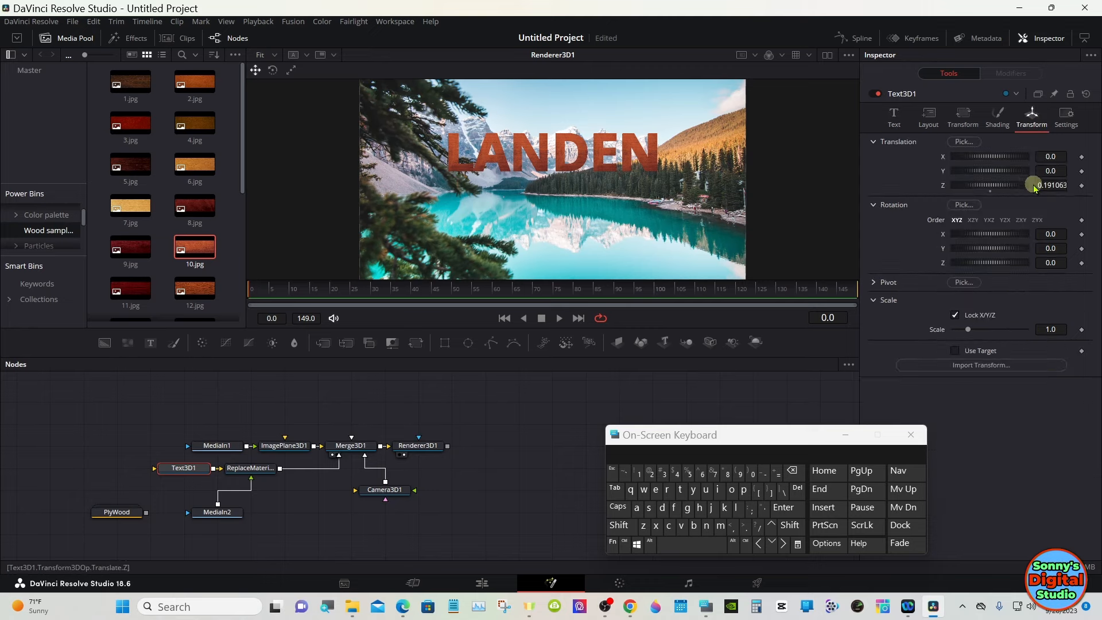
{"action": "left_click", "coordinate": [1080, 185]}
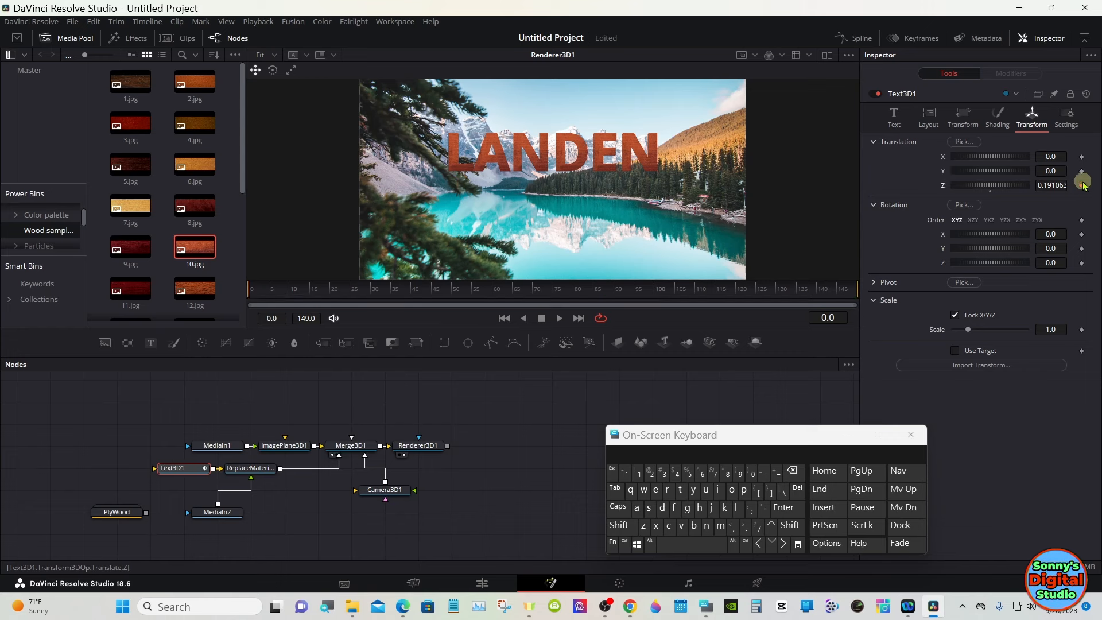
{"action": "left_click", "coordinate": [1081, 171]}
{"action": "left_click", "coordinate": [1080, 157]}
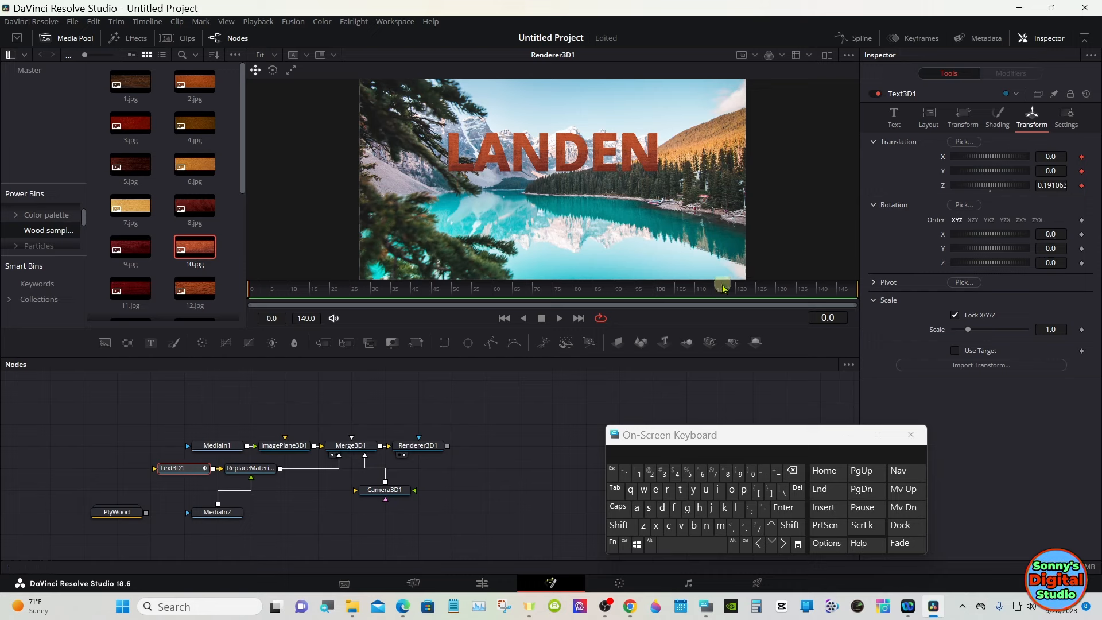
Step: At frame 135, keyframe Text3D1's translation at X -0.039, Y -0.043 and Z about 1.58 so the title flies past the camera
{"action": "left_click_drag", "start_coordinate": [724, 289], "coordinate": [798, 295]}
{"action": "left_click", "coordinate": [733, 545]}
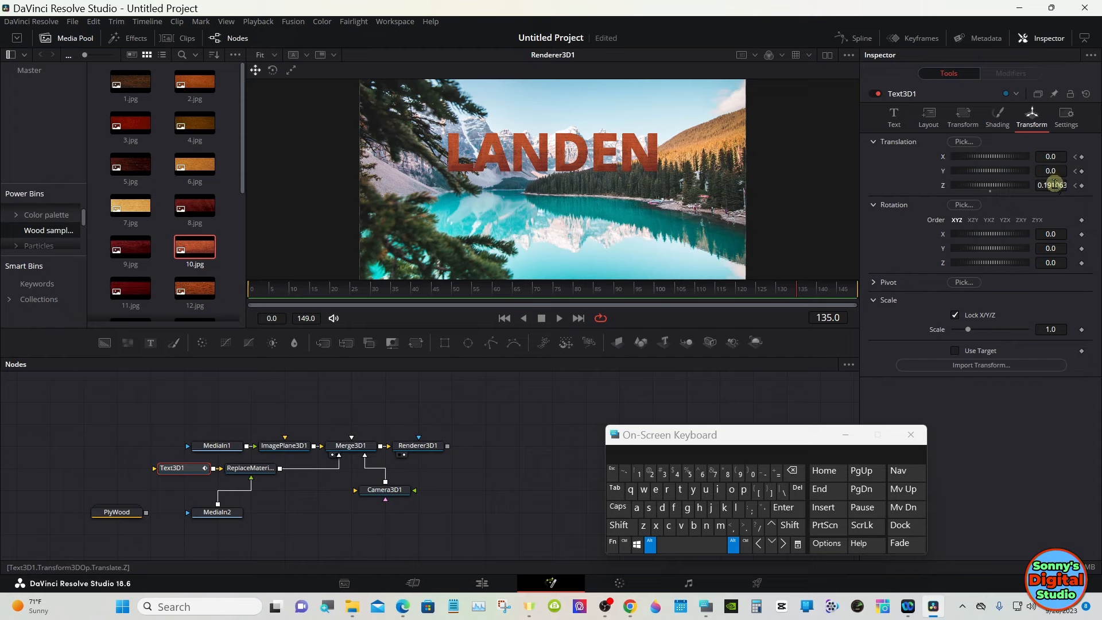
{"action": "mouse_move", "coordinate": [1055, 184]}
{"action": "left_mouse_down"}
{"action": "mouse_move", "coordinate": [1080, 178]}
{"action": "mouse_move", "coordinate": [1035, 172]}
{"action": "mouse_move", "coordinate": [1049, 156]}
{"action": "mouse_move", "coordinate": [1050, 185]}
{"action": "mouse_move", "coordinate": [1090, 185]}
{"action": "mouse_move", "coordinate": [1054, 171]}
{"action": "mouse_move", "coordinate": [1053, 187]}
{"action": "mouse_move", "coordinate": [1050, 156]}
{"action": "mouse_move", "coordinate": [1051, 187]}
{"action": "left_mouse_up"}
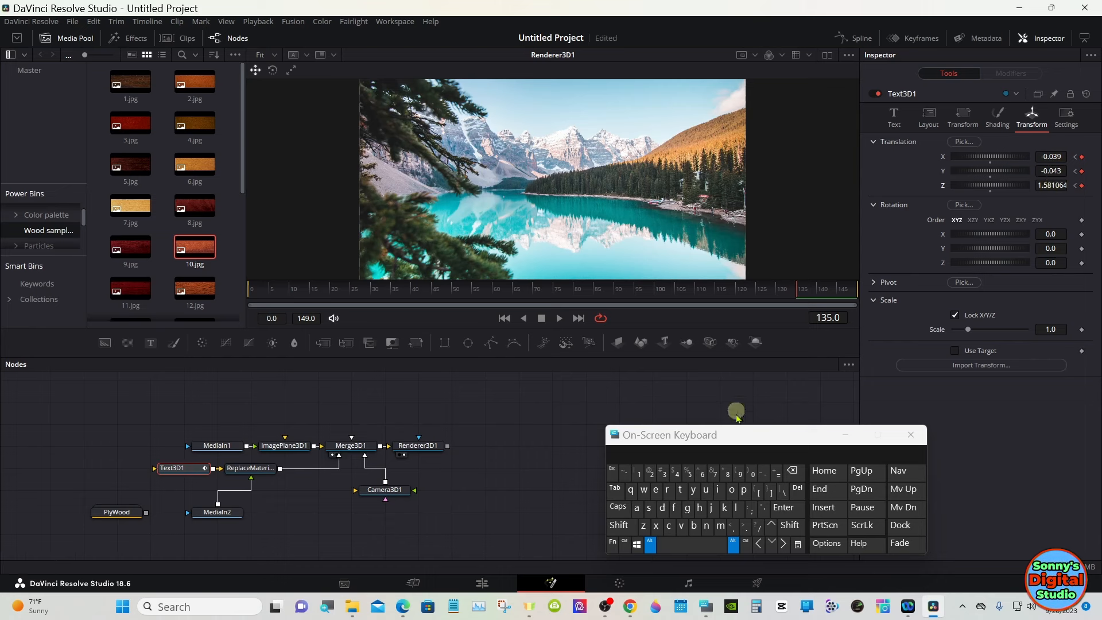
{"action": "left_click", "coordinate": [652, 546]}
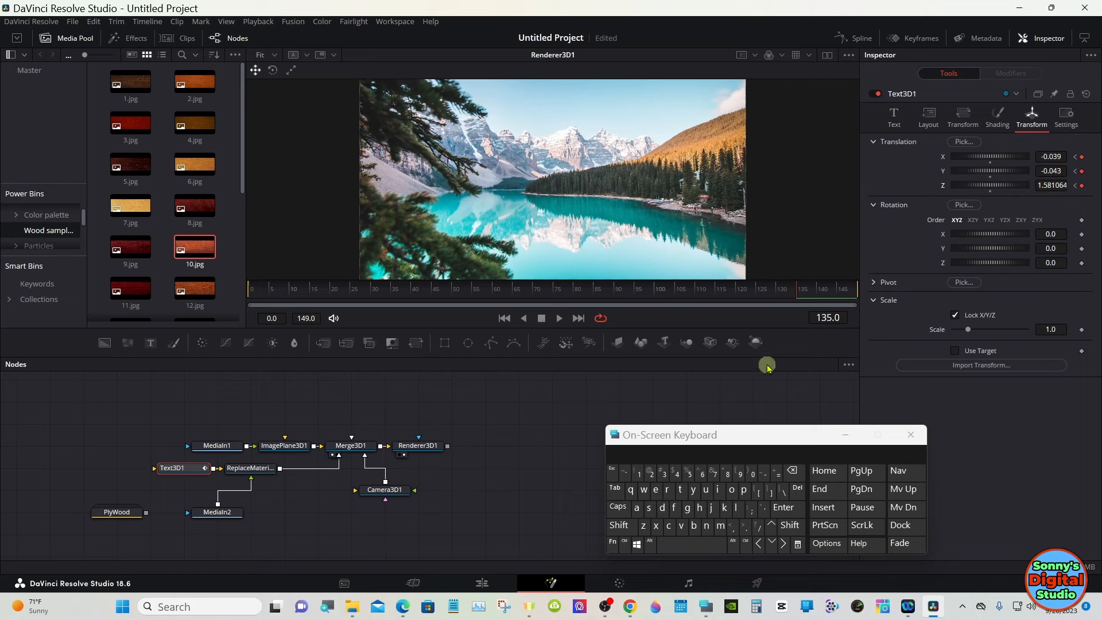
Step: Set a keyframe at frame 0 for the Z translation of ImagePlane3D1
{"action": "left_click_drag", "start_coordinate": [793, 298], "coordinate": [247, 292]}
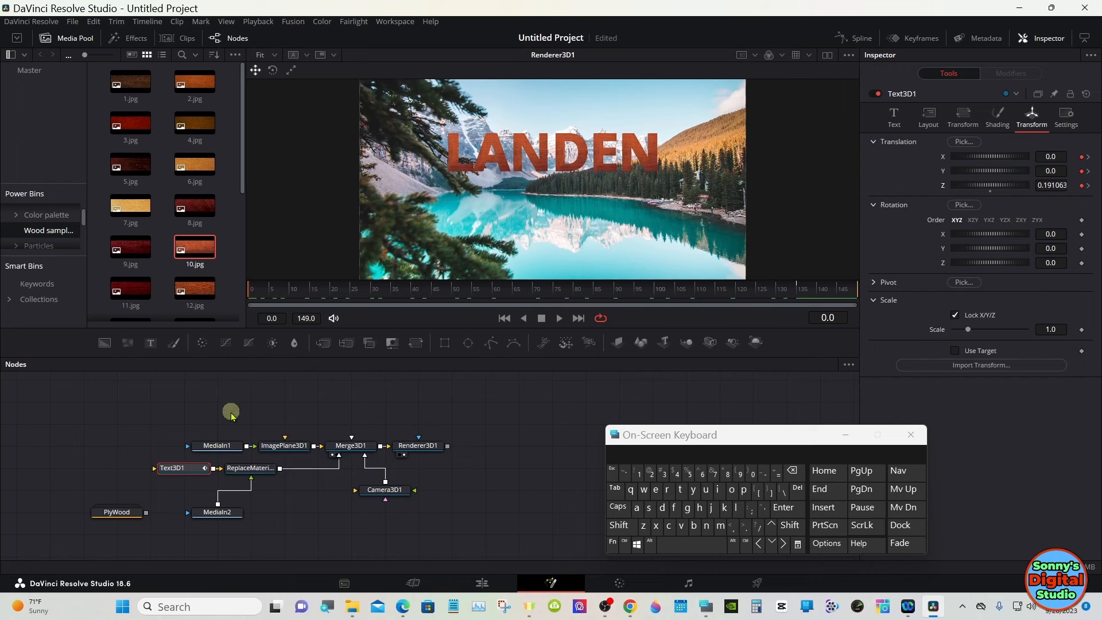
{"action": "left_click", "coordinate": [286, 447]}
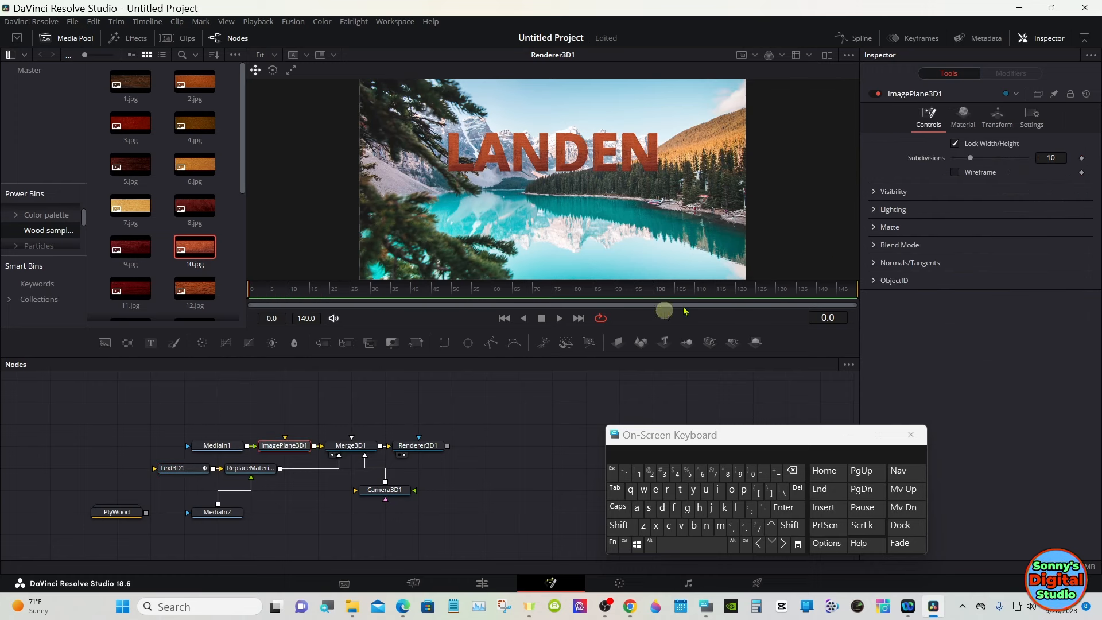
{"action": "left_click", "coordinate": [1008, 124]}
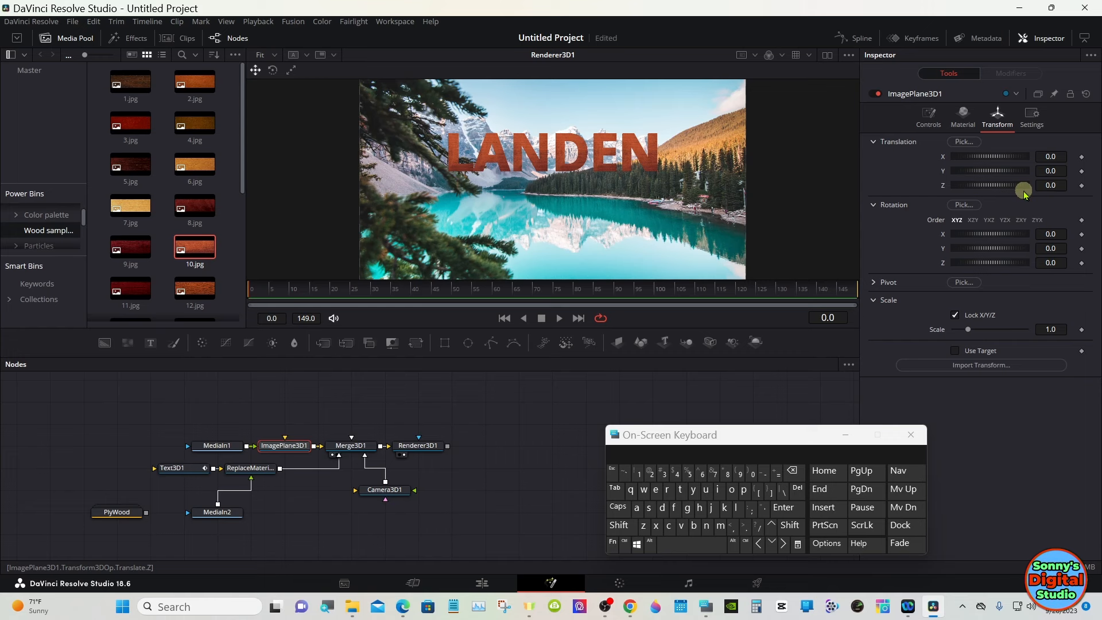
{"action": "left_click", "coordinate": [1081, 186]}
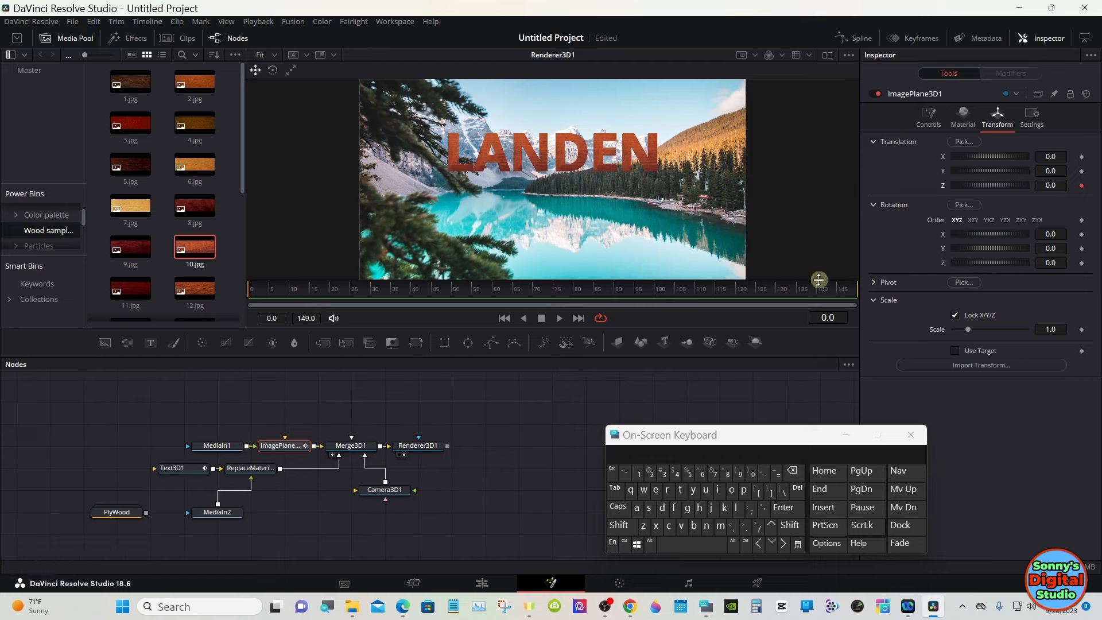
Step: At frame 135, set ImagePlane3D1's Z translation to about 1.11 so the background image moves toward the camera
{"action": "left_click", "coordinate": [773, 290]}
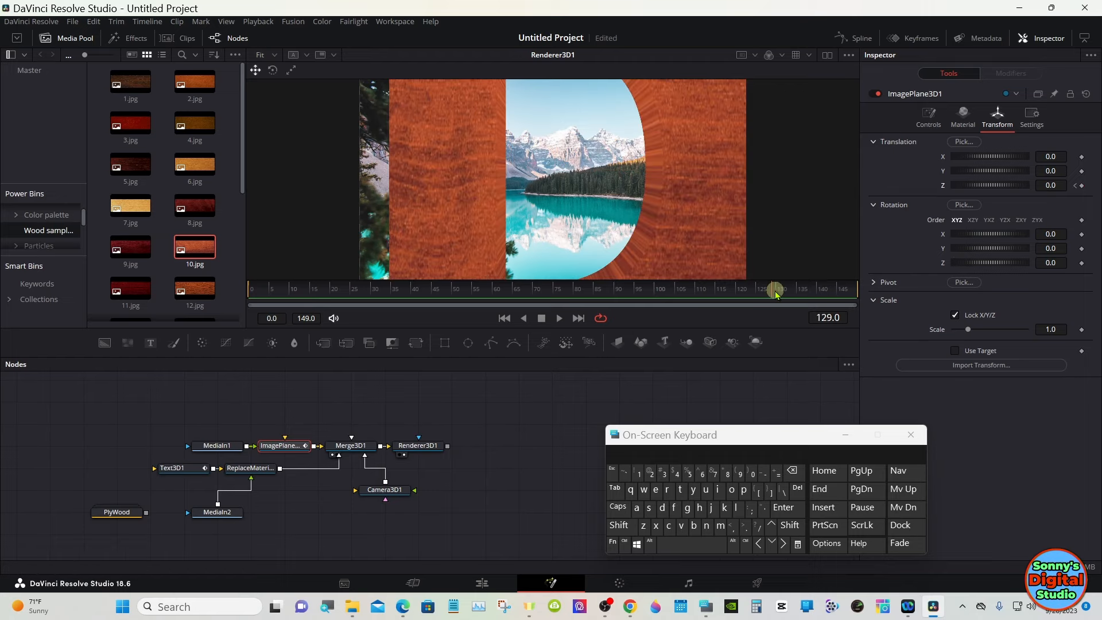
{"action": "left_click_drag", "start_coordinate": [776, 293], "coordinate": [801, 296]}
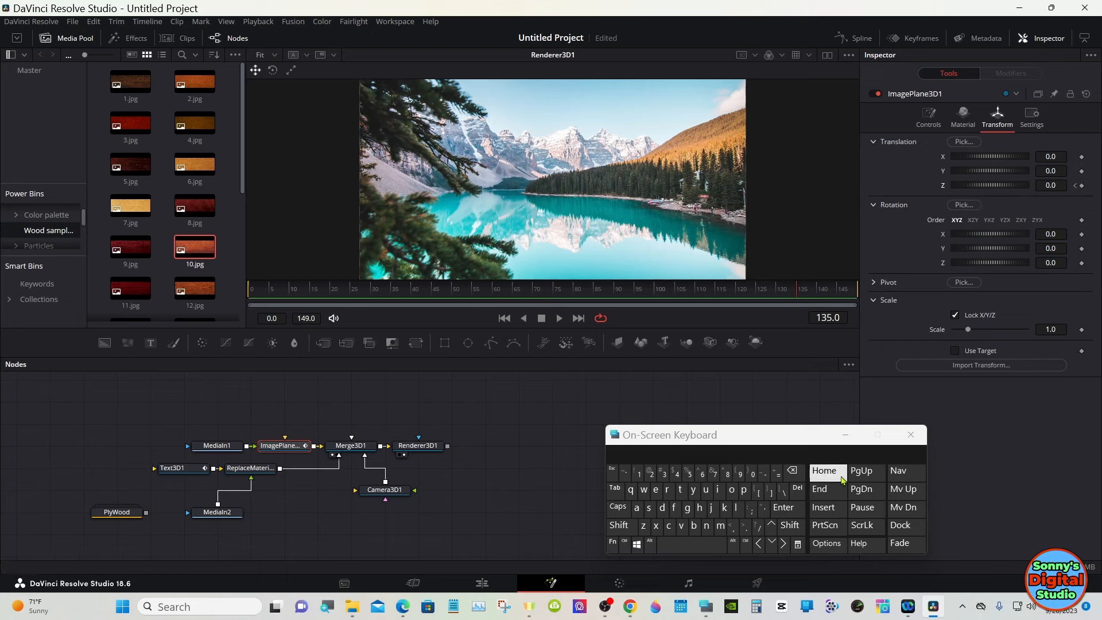
{"action": "left_click", "coordinate": [733, 545]}
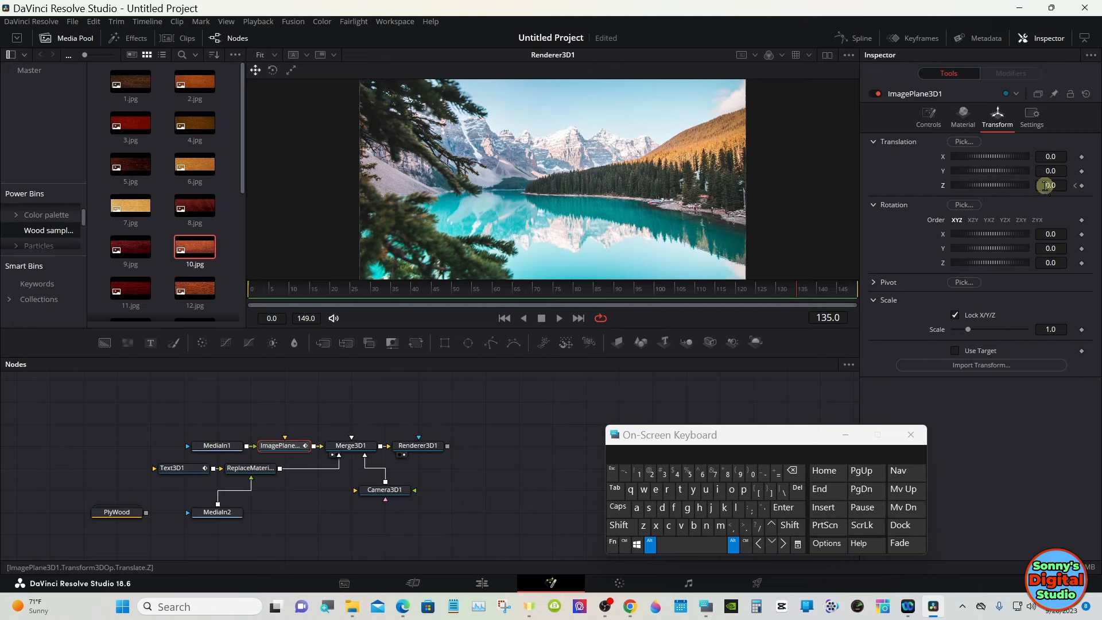
{"action": "left_click_drag", "start_coordinate": [1045, 185], "coordinate": [1084, 174]}
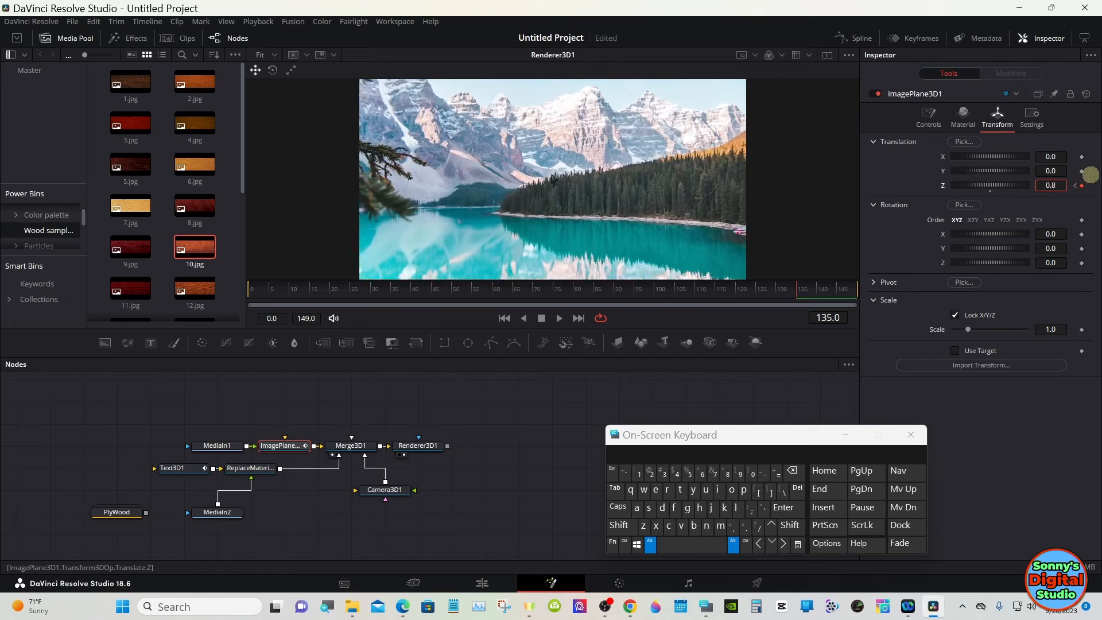
{"action": "left_click_drag", "start_coordinate": [558, 175], "coordinate": [1046, 185]}
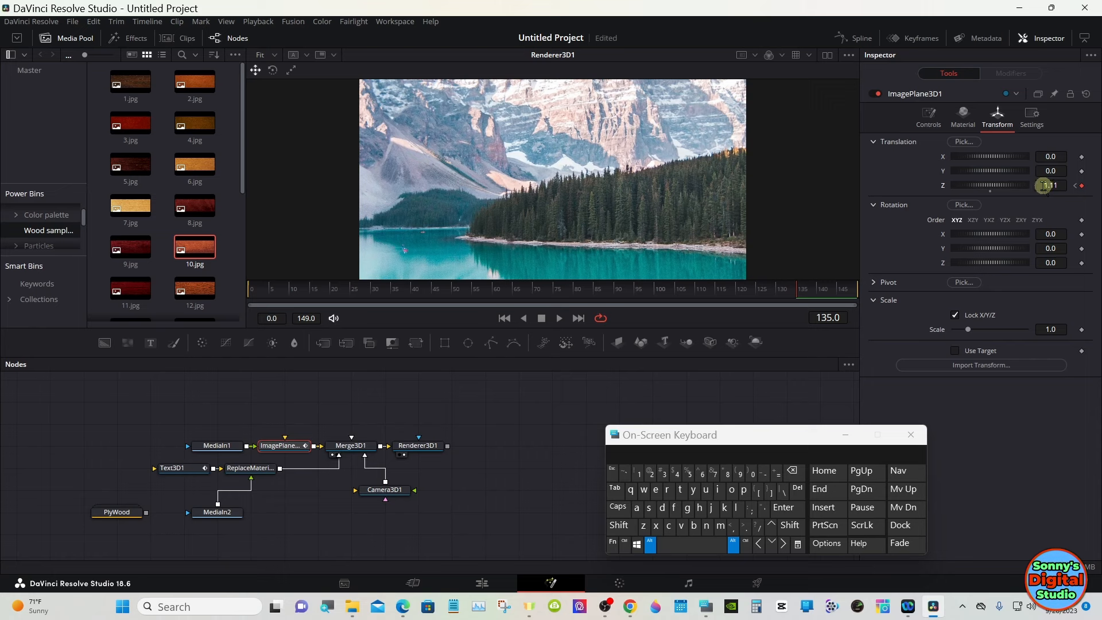
{"action": "left_click", "coordinate": [649, 545]}
Step: Preview the title and background animation from frame 0 and enlarge the viewer for a second playback
{"action": "left_click_drag", "start_coordinate": [783, 289], "coordinate": [251, 290]}
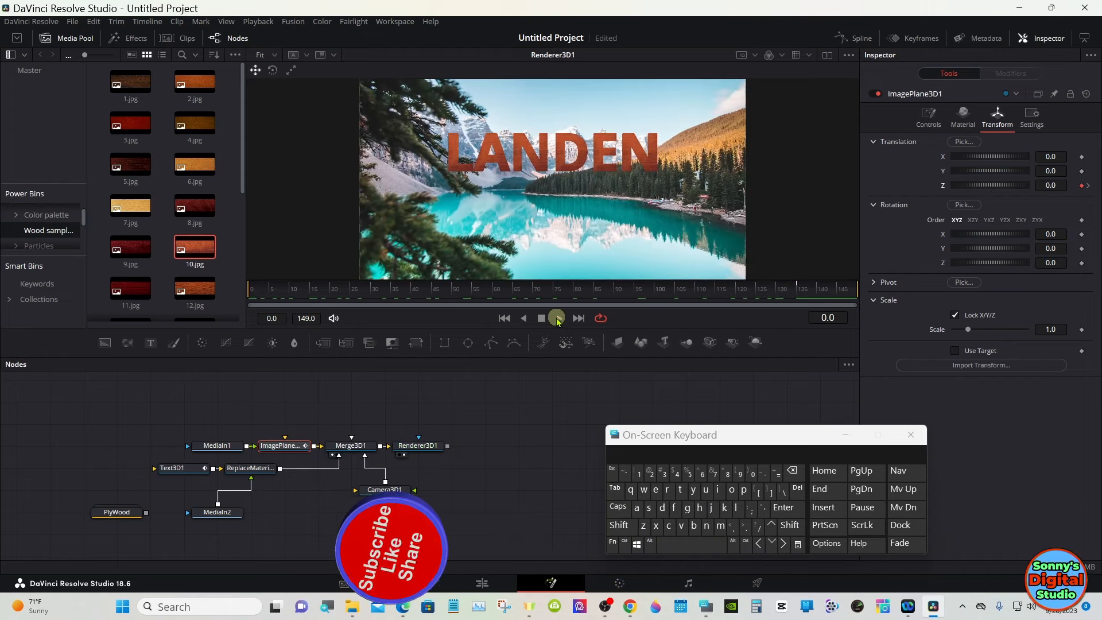
{"action": "left_click", "coordinate": [558, 319]}
{"action": "left_click", "coordinate": [541, 318]}
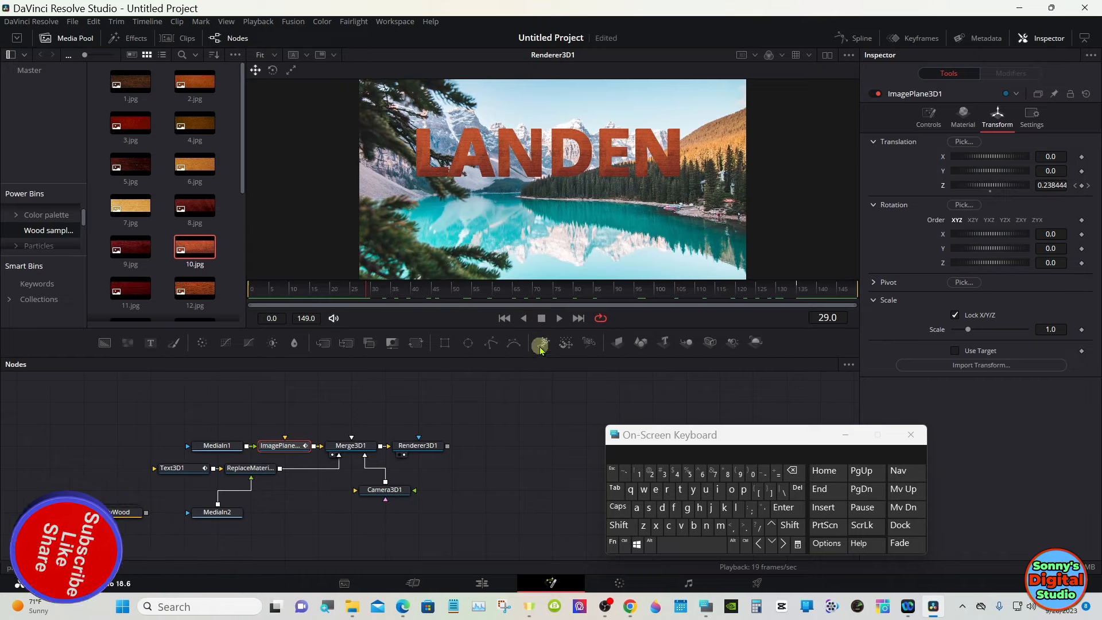
{"action": "left_click_drag", "start_coordinate": [536, 371], "coordinate": [535, 405]}
{"action": "left_click", "coordinate": [557, 362]}
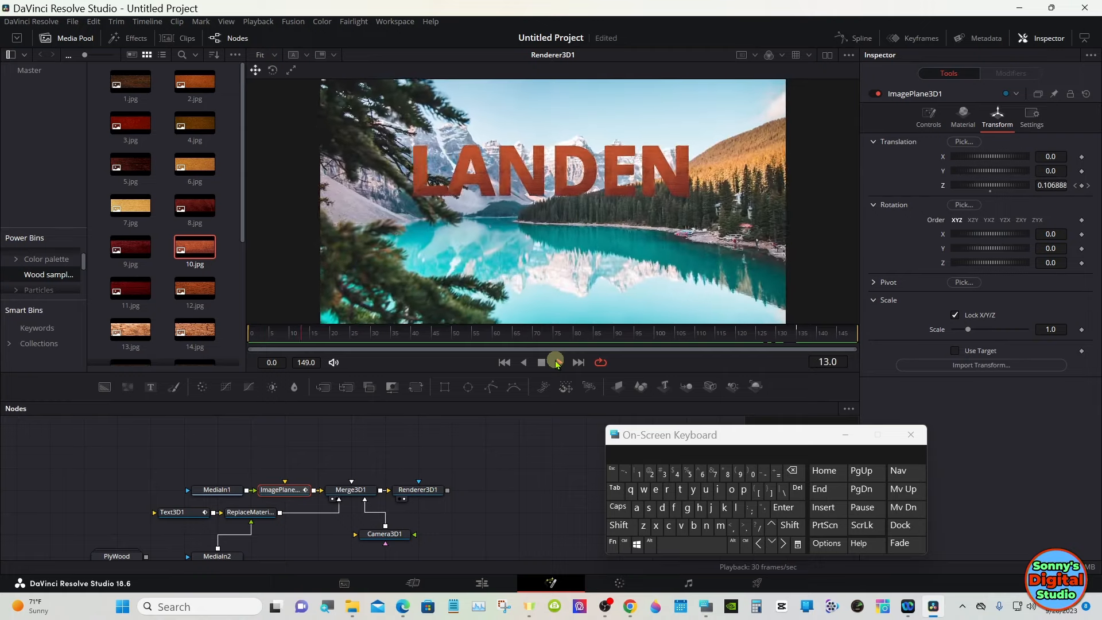
{"action": "left_click", "coordinate": [542, 364]}
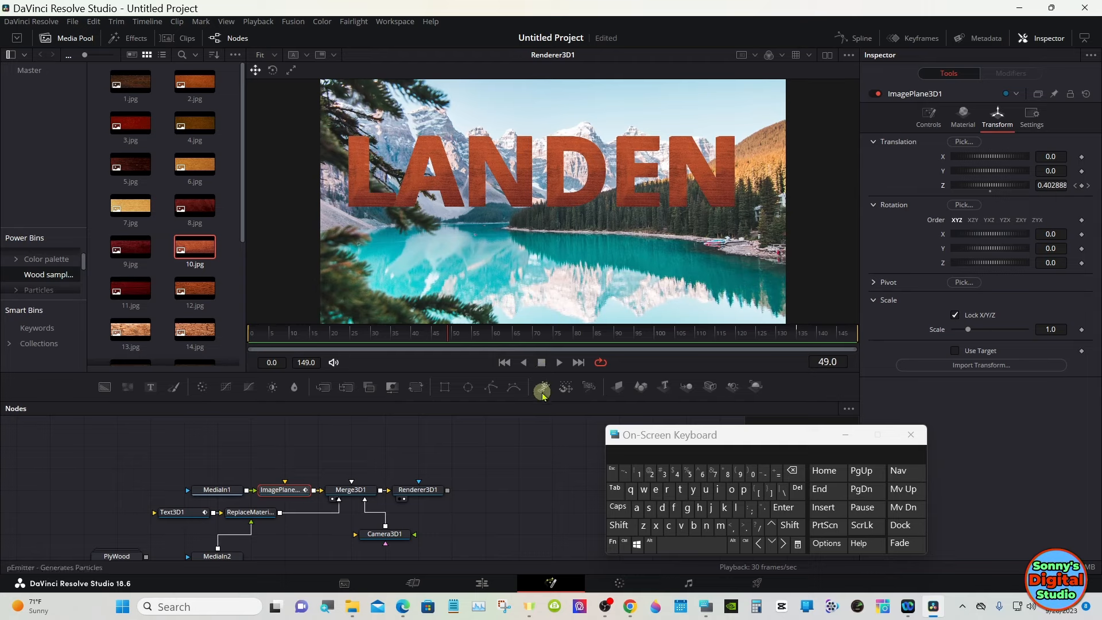
Step: Minimize the on-screen keyboard, move MediaOut1 beside Renderer3D1, connect the renderer's output to it and view MediaOut1
{"action": "left_click", "coordinate": [845, 435]}
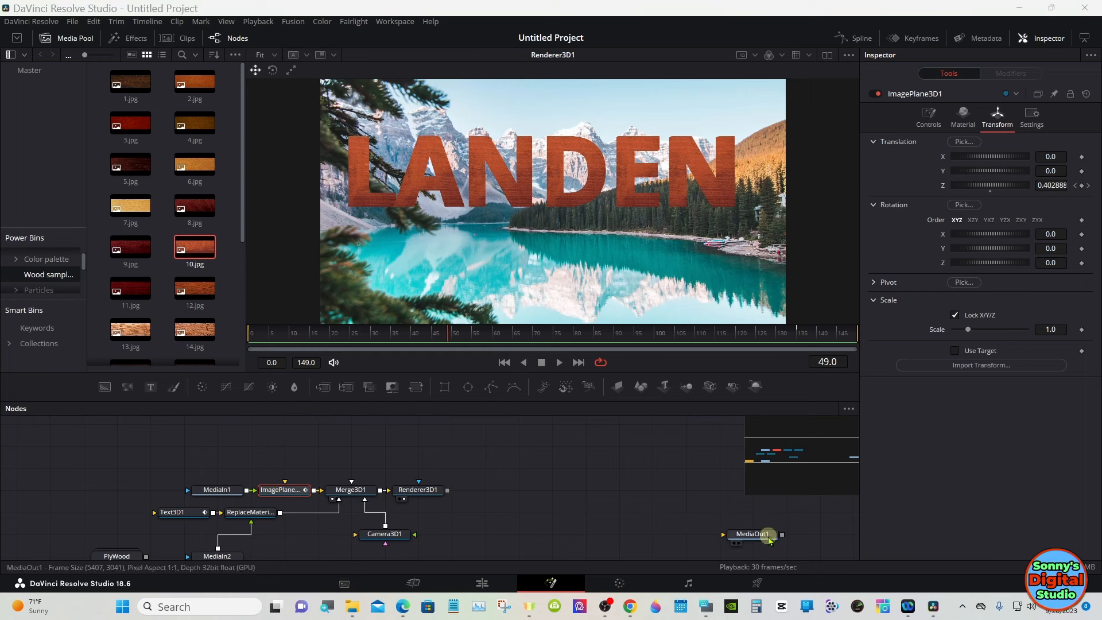
{"action": "left_click_drag", "start_coordinate": [768, 535], "coordinate": [568, 494]}
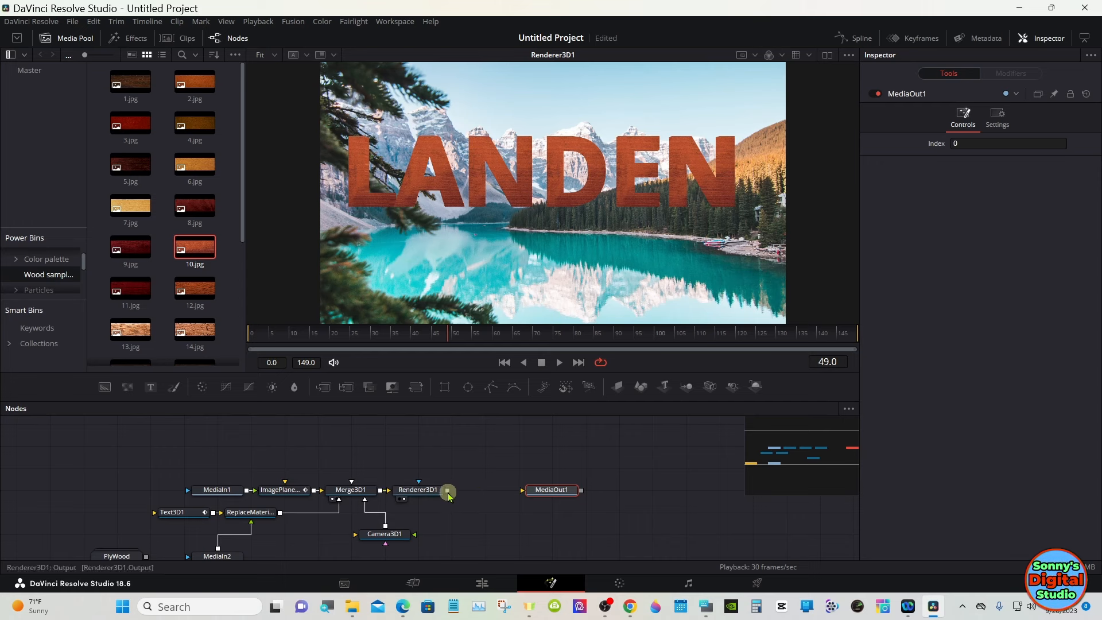
{"action": "left_click_drag", "start_coordinate": [447, 490], "coordinate": [556, 227]}
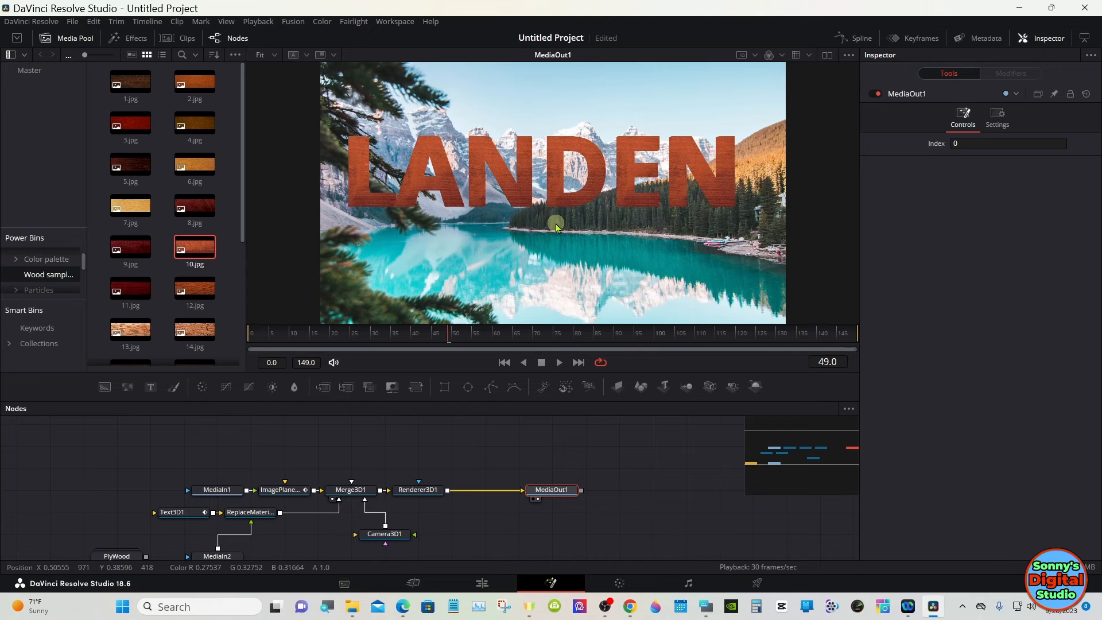
Step: Go to the edit timeline and shrink the track area to give the viewer more room
{"action": "left_click", "coordinate": [482, 584]}
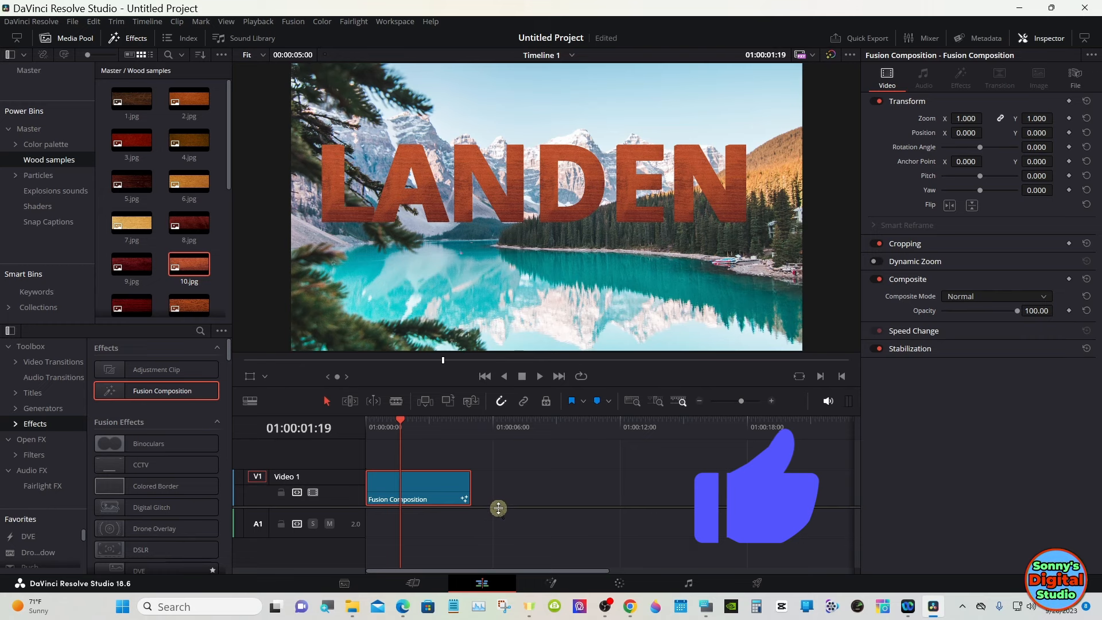
{"action": "left_click_drag", "start_coordinate": [498, 506], "coordinate": [496, 549]}
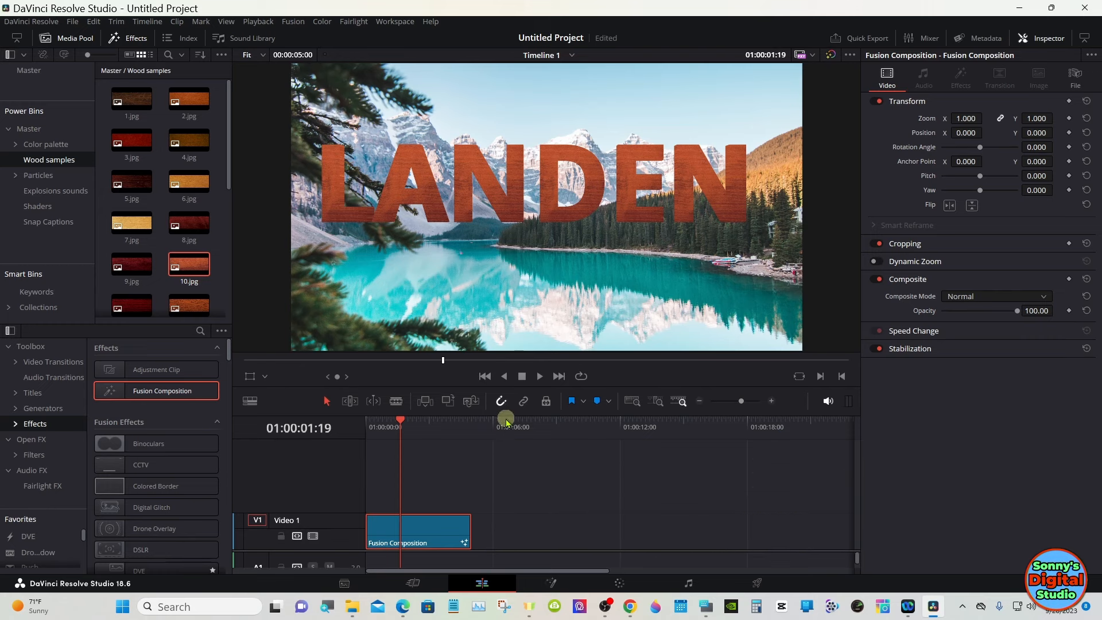
{"action": "left_click_drag", "start_coordinate": [505, 414], "coordinate": [506, 462]}
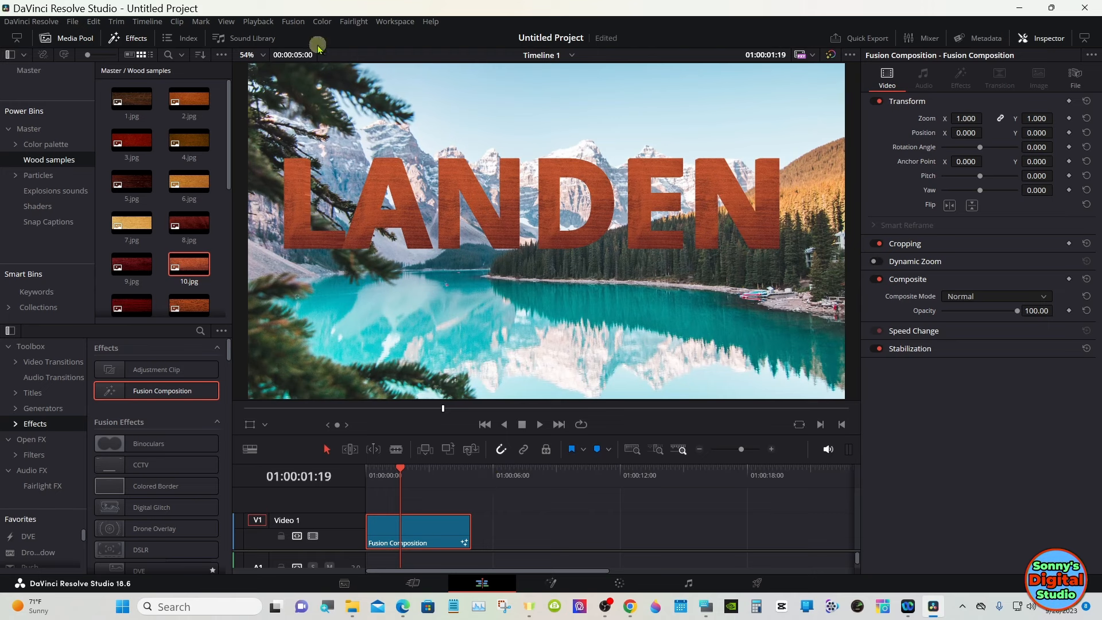
Step: Set the render cache to Smart and play the Fusion composition from the start of the timeline
{"action": "left_click", "coordinate": [259, 22]}
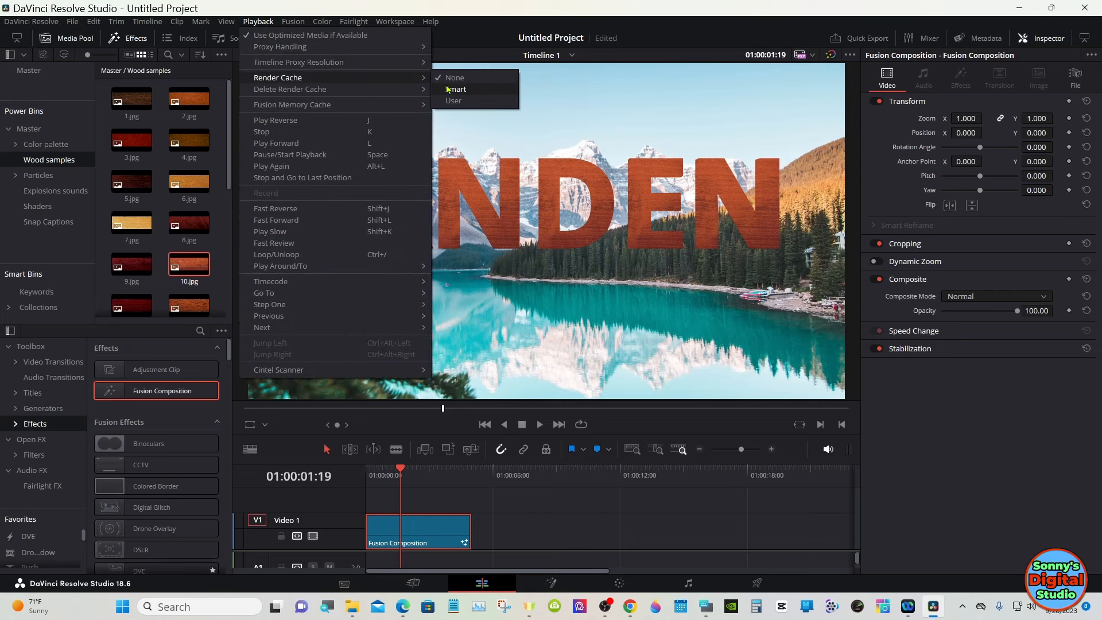
{"action": "left_click", "coordinate": [447, 90]}
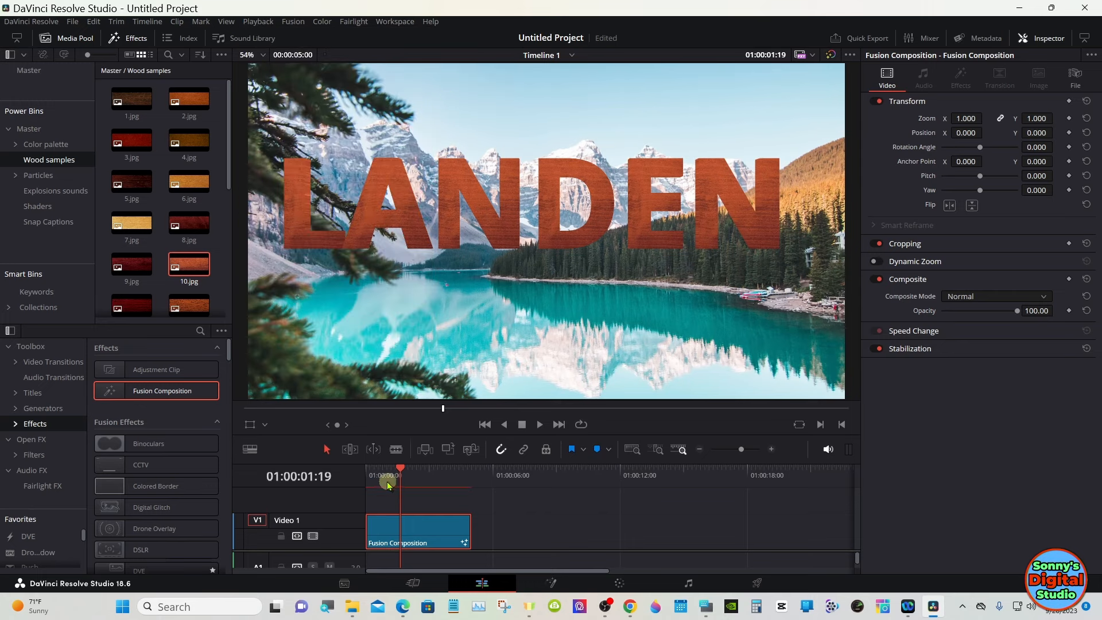
{"action": "left_click", "coordinate": [368, 478]}
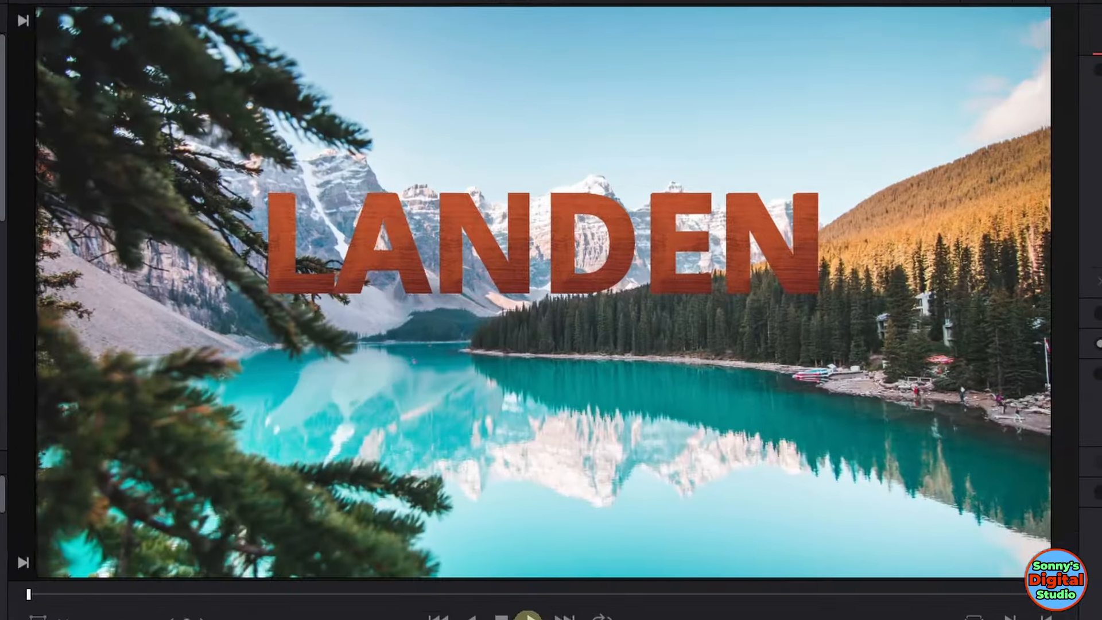
{"action": "left_click", "coordinate": [539, 425]}
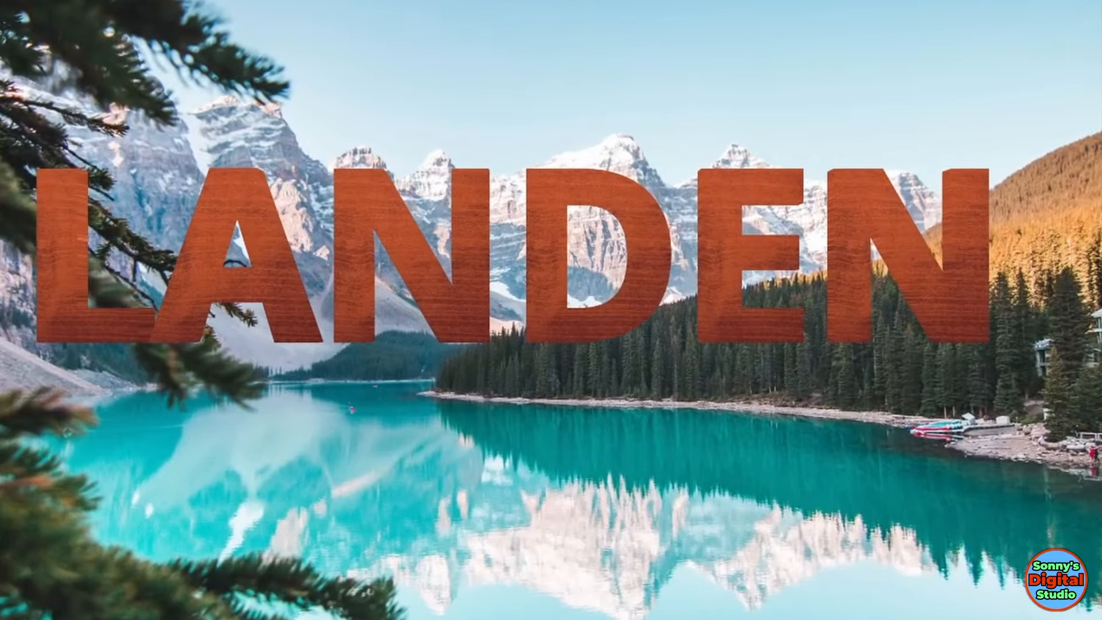